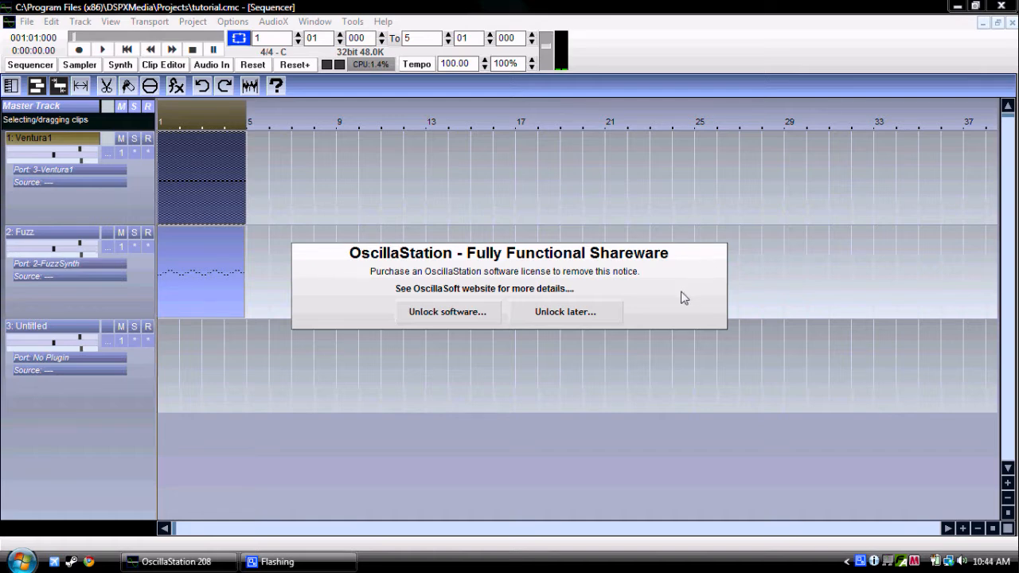
# Step: Dismiss the shareware notice by postponing the unlock, and open the Synth view
pyautogui.click(608, 318)
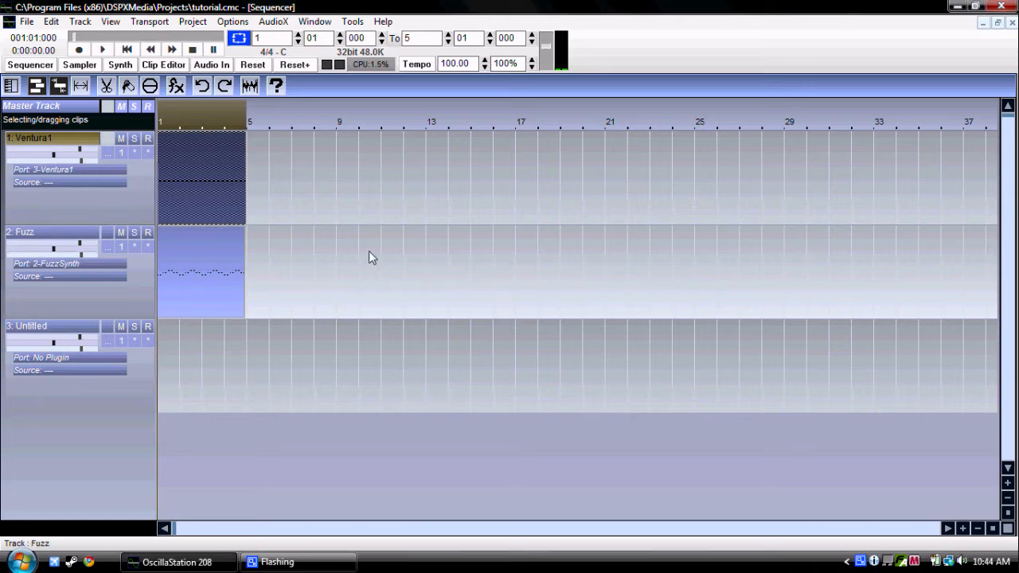
pyautogui.moveTo(318, 565)
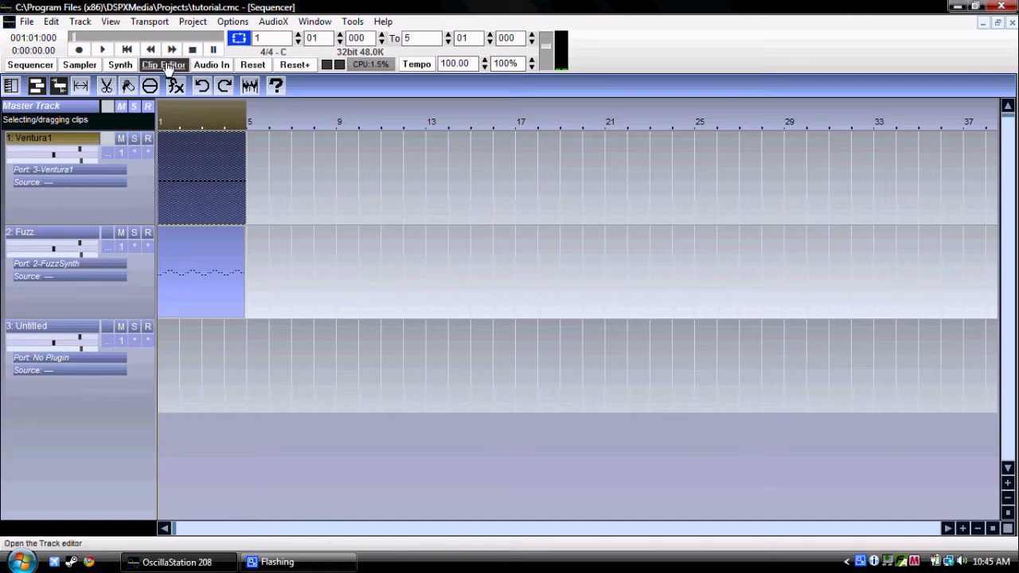
pyautogui.click(118, 65)
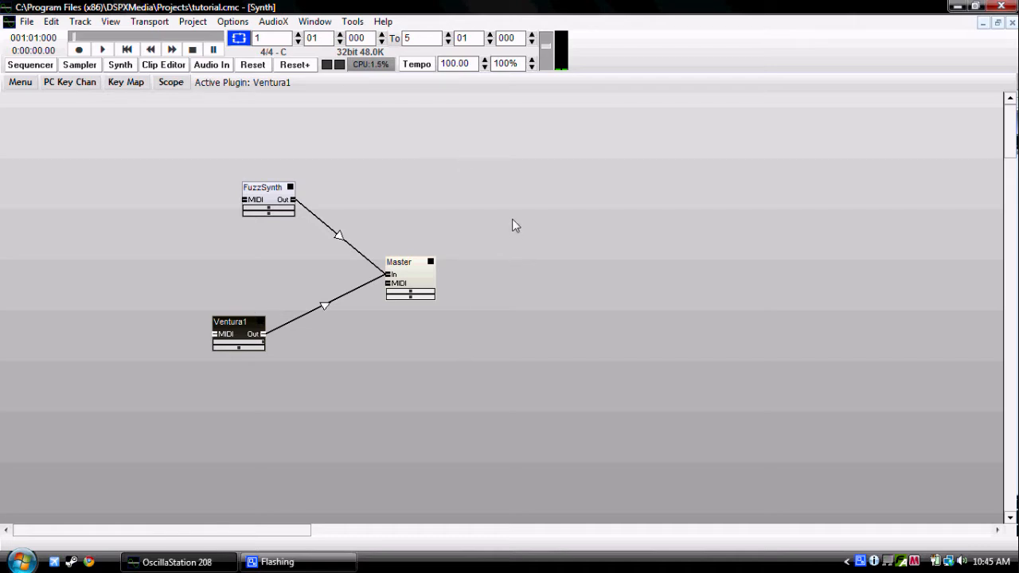
# Step: Add the recently used DSK AkoustiK KeyZ.dll plugin to the synth area with a new track in the 1:Master Track folder
pyautogui.doubleClick(511, 162)
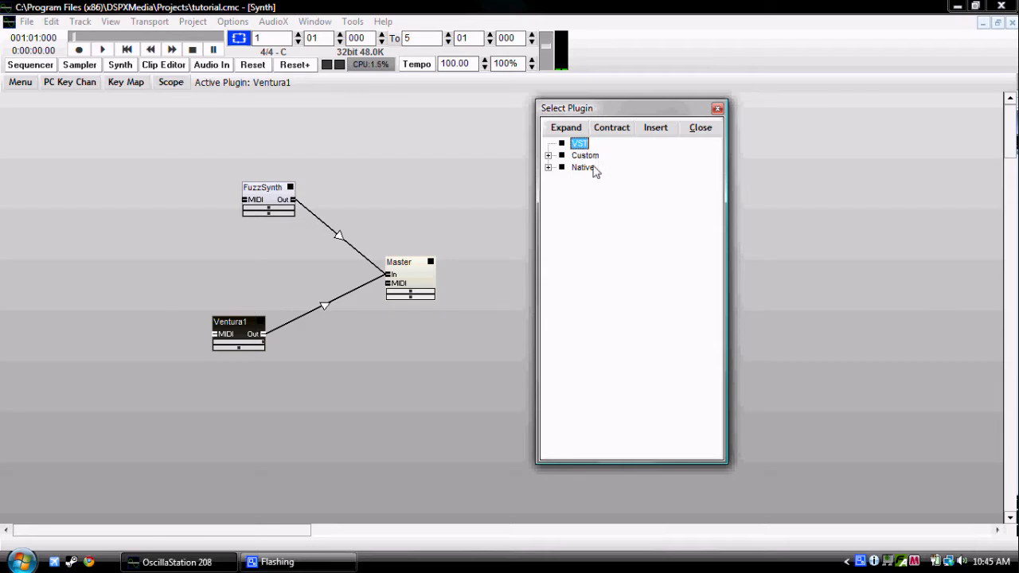
pyautogui.click(686, 131)
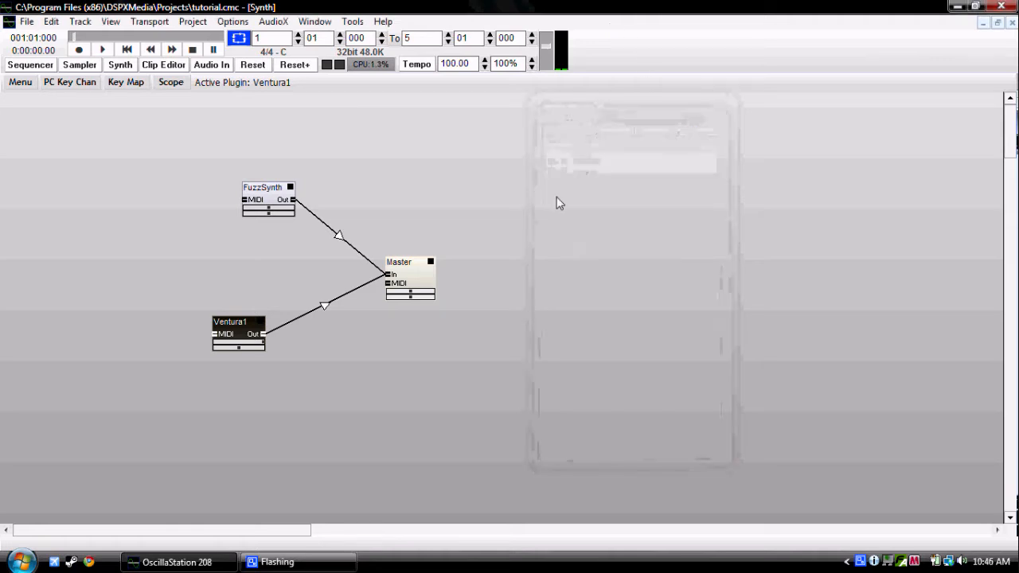
pyautogui.rightClick(542, 205)
pyautogui.moveTo(578, 327)
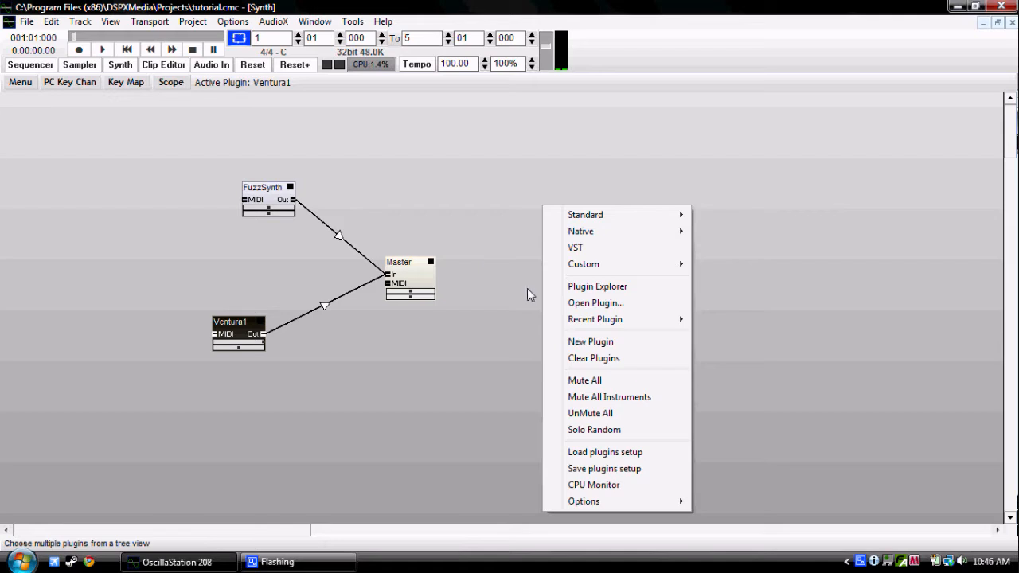
pyautogui.moveTo(610, 319)
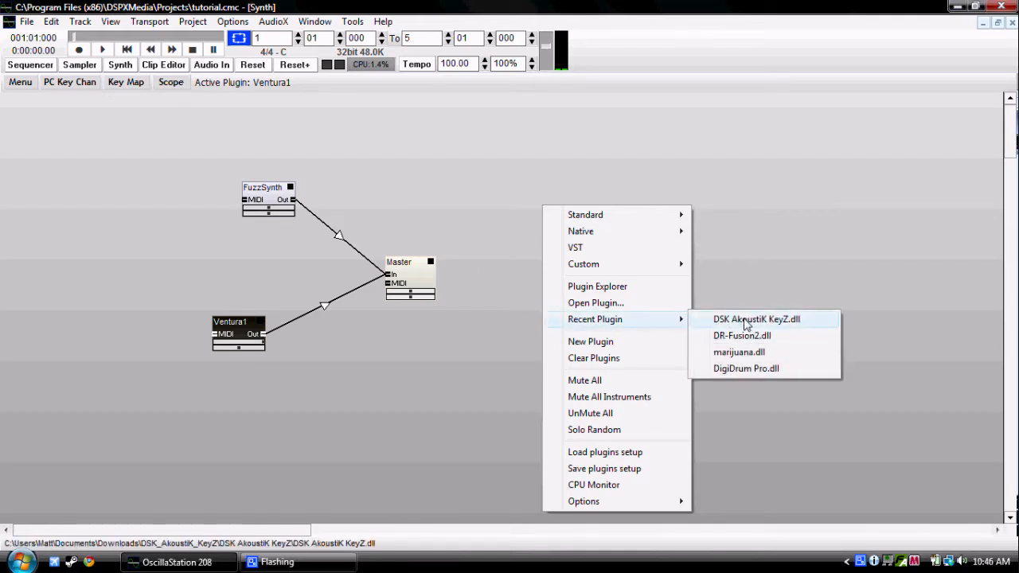
pyautogui.click(749, 320)
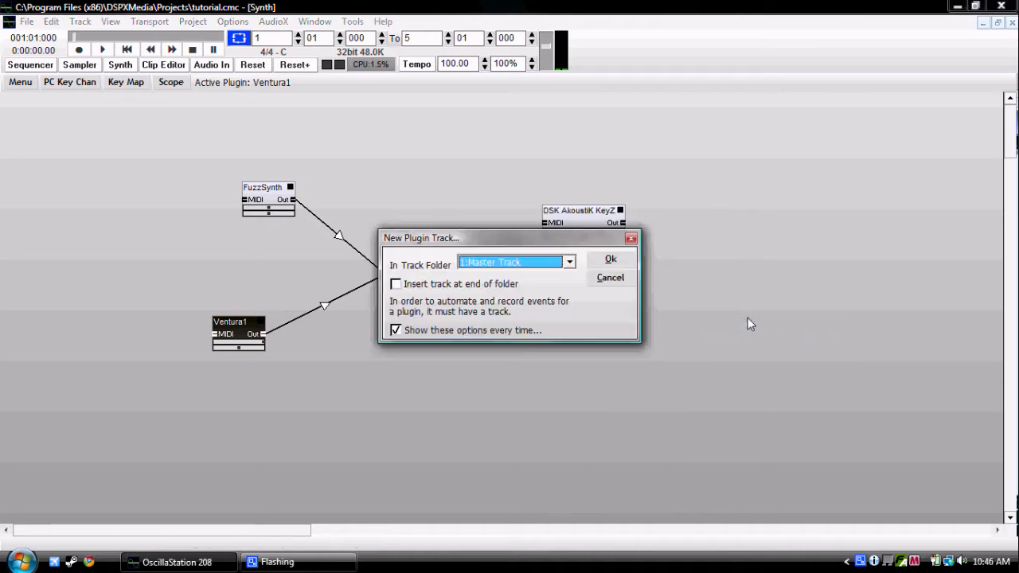
pyautogui.click(606, 256)
# Step: View the DSK AkoustiK KeyZ editor, close it, and move the plugin block level with the FuzzSynth block
pyautogui.doubleClick(591, 225)
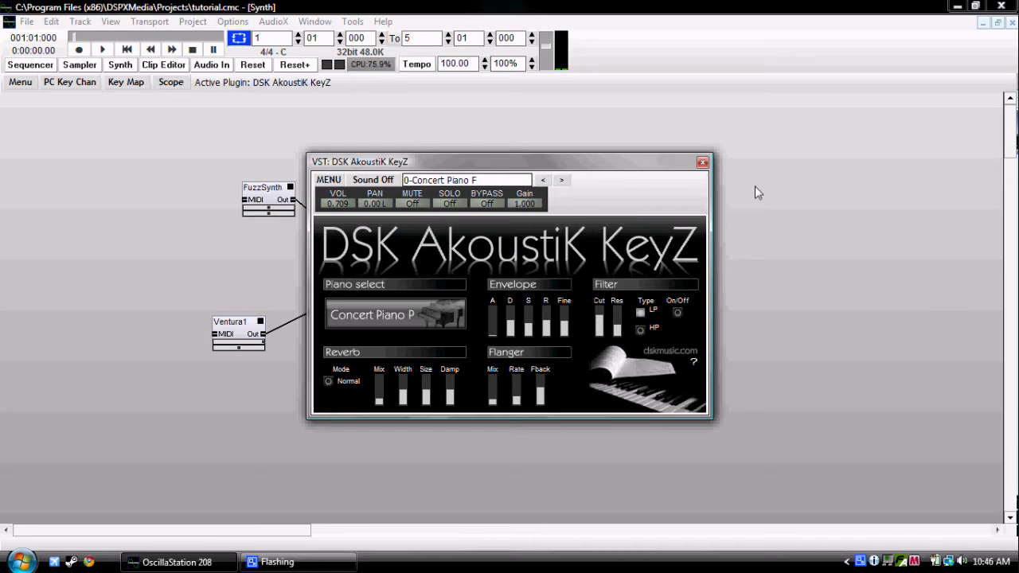
pyautogui.click(702, 163)
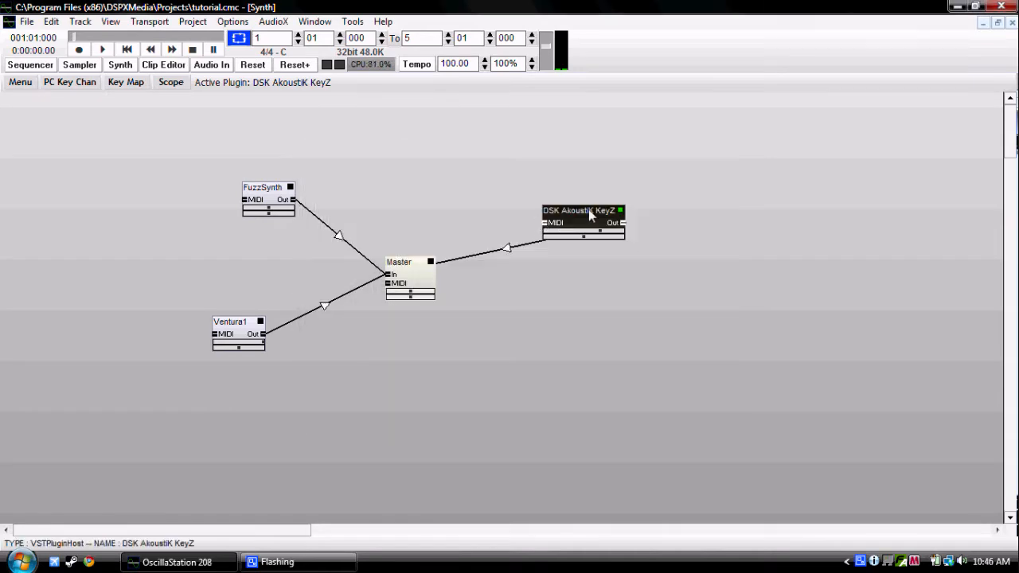
pyautogui.moveTo(585, 211); pyautogui.dragTo(552, 189)
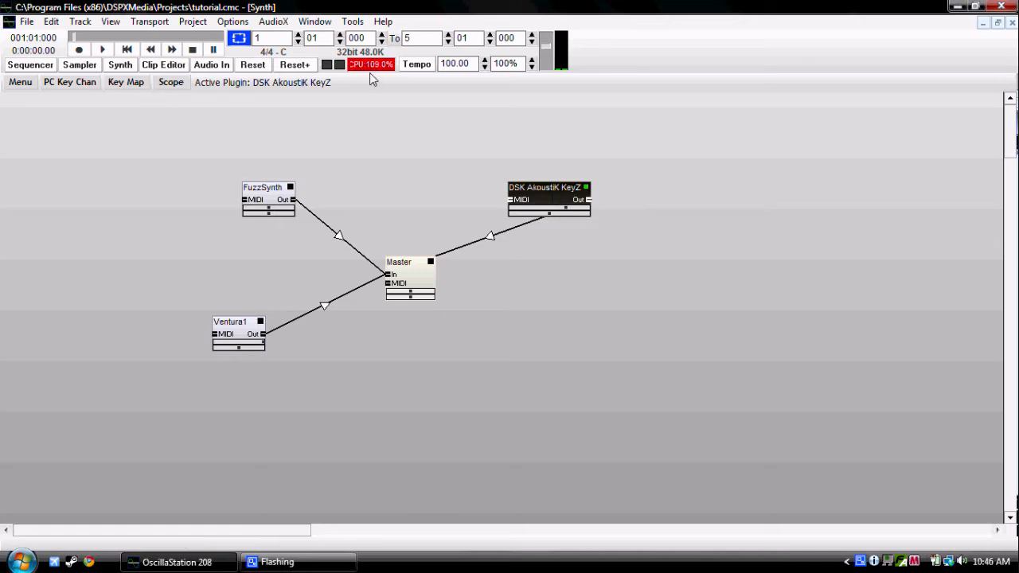
pyautogui.rightClick(546, 189)
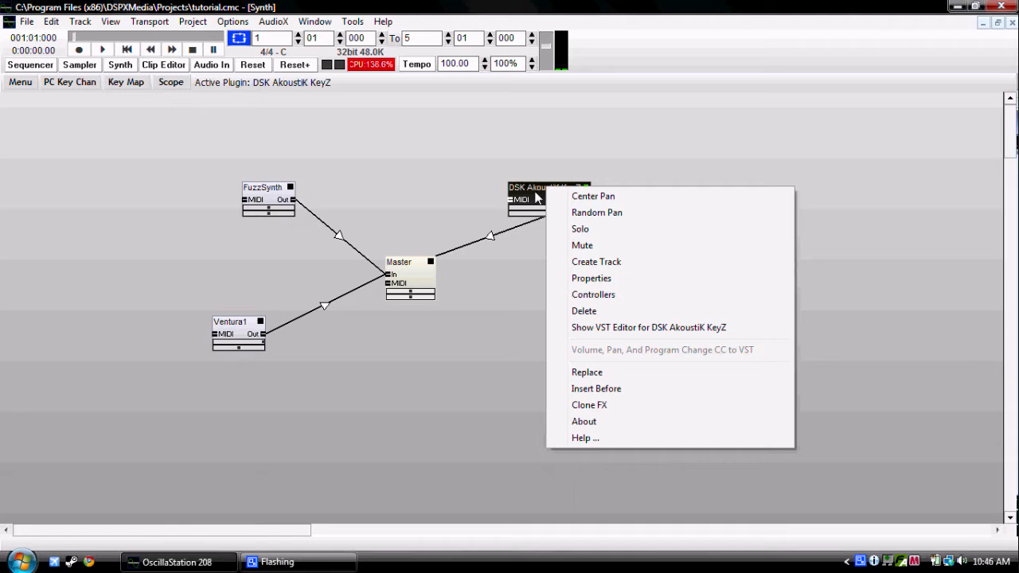
pyautogui.click(589, 373)
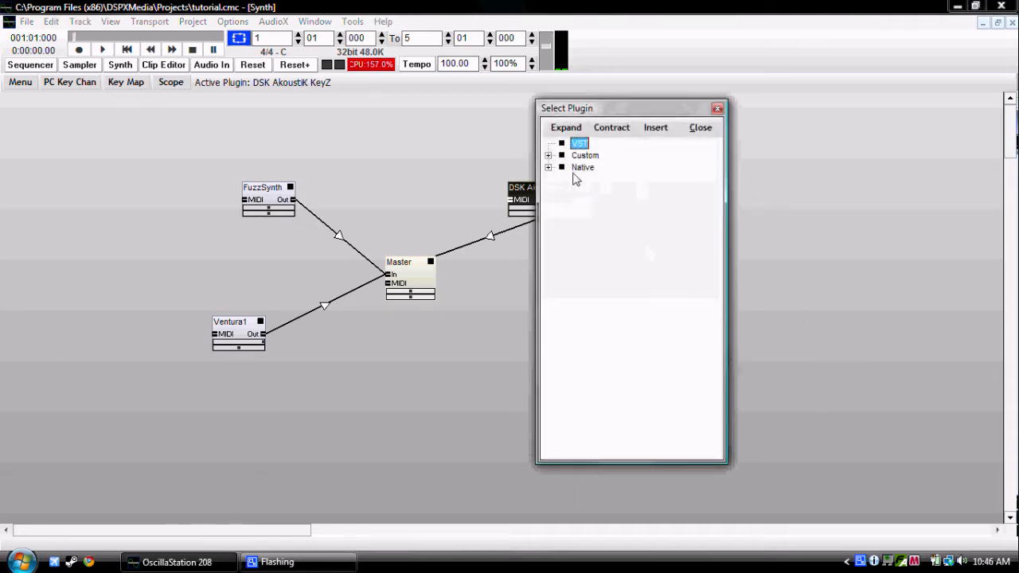
pyautogui.click(547, 156)
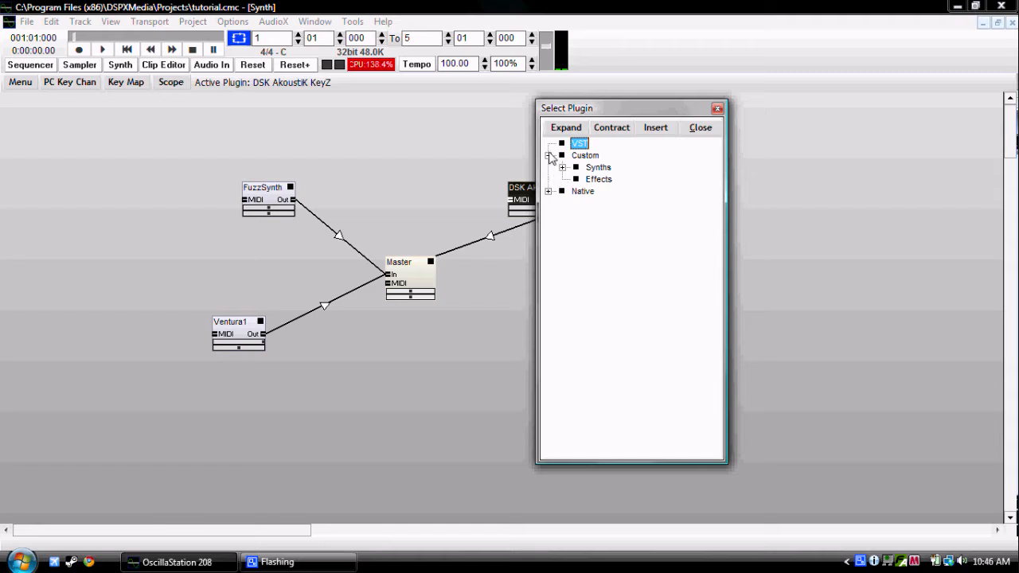
pyautogui.click(549, 156)
pyautogui.click(717, 107)
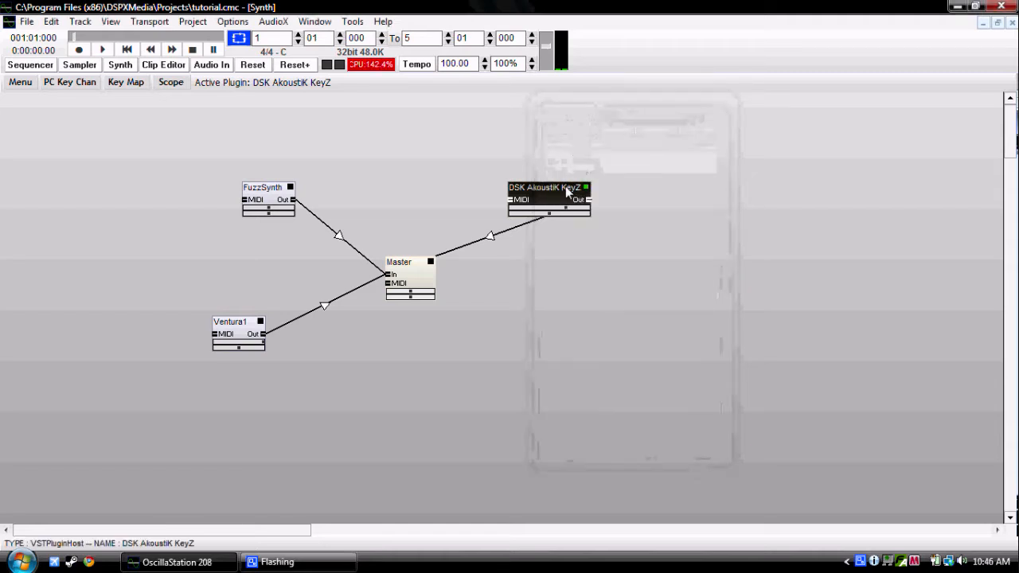
# Step: Delete the DSK AkoustiK KeyZ plugin from the synth area and confirm the removal
pyautogui.rightClick(566, 193)
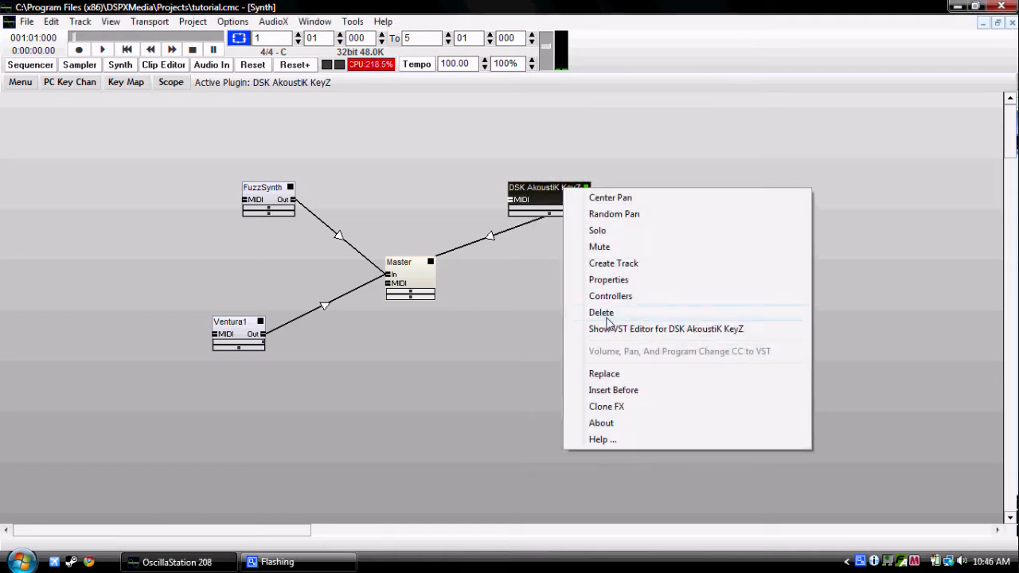
pyautogui.click(606, 316)
pyautogui.click(481, 315)
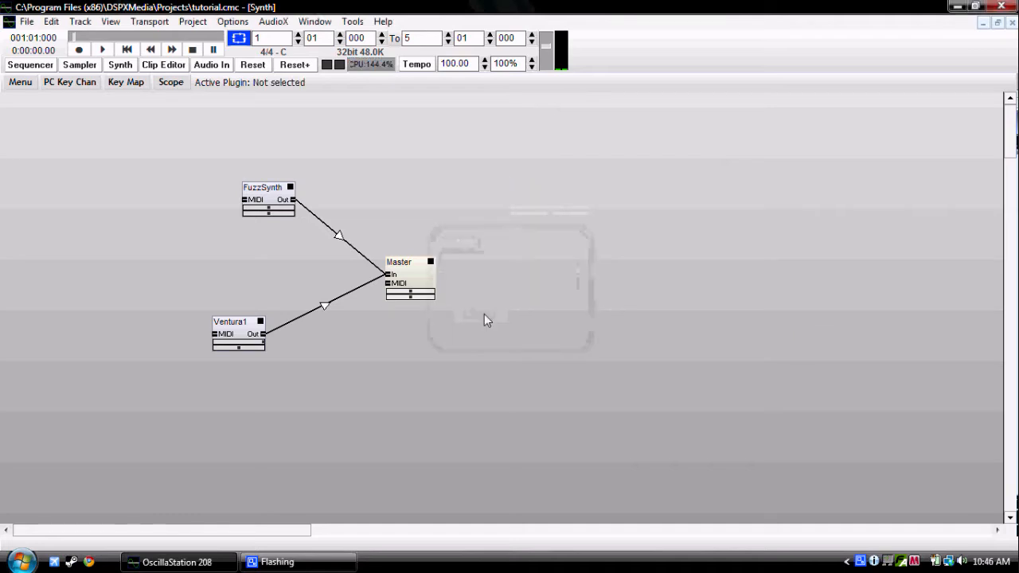
# Step: Add the recently used DR-Fusion2.dll plugin with a new track in the 1:Master Track folder
pyautogui.rightClick(491, 195)
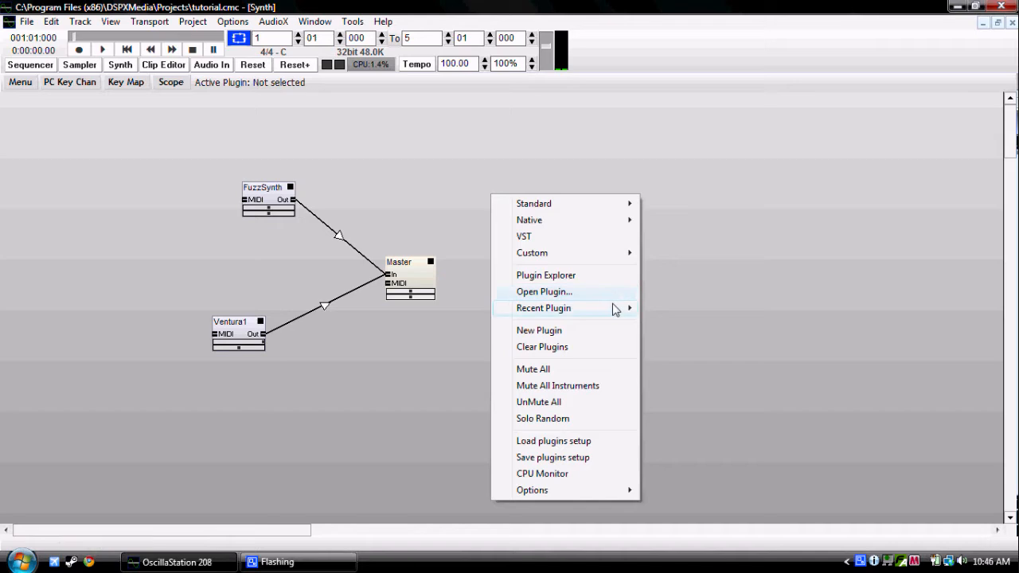
pyautogui.moveTo(614, 309)
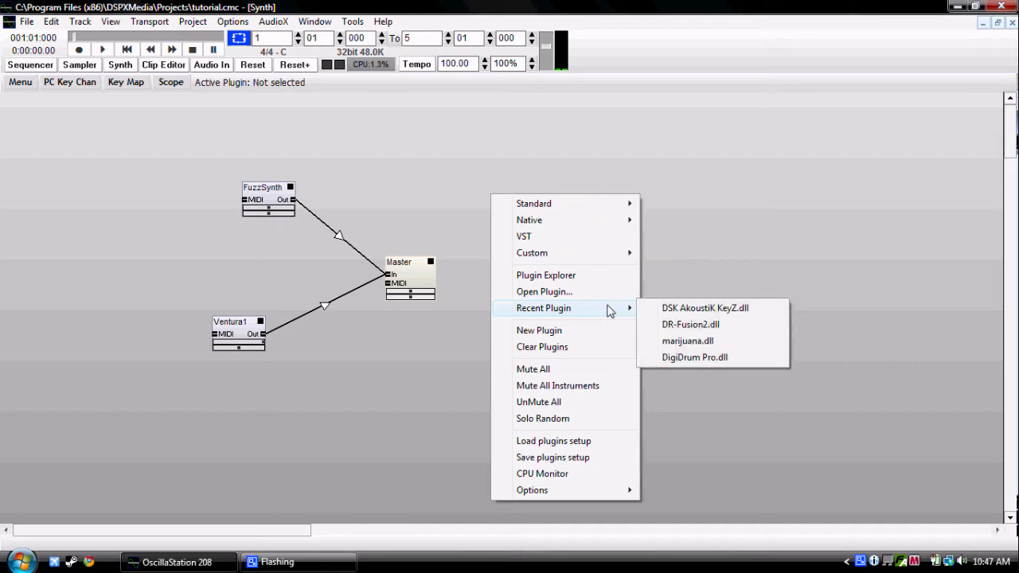
pyautogui.click(730, 324)
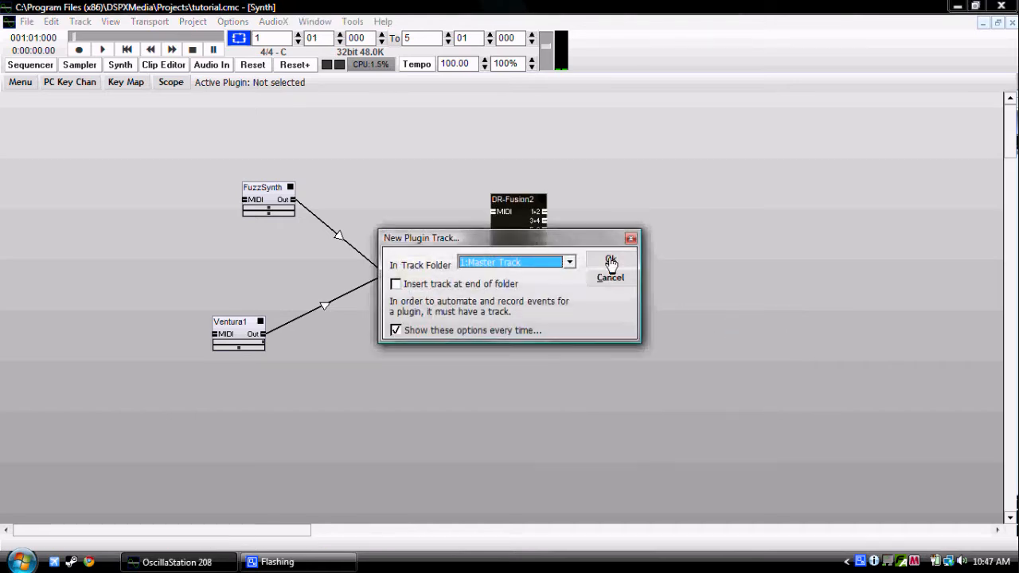
pyautogui.click(608, 261)
# Step: Open the DR-Fusion2 editor and examine its preset list and the kick sample choices, keeping the current selections
pyautogui.doubleClick(516, 233)
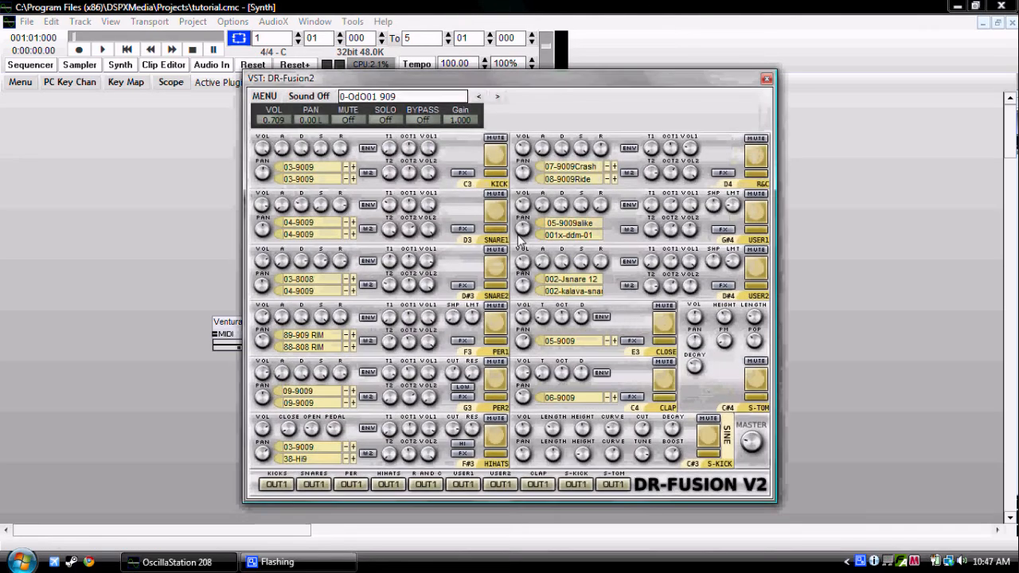
pyautogui.click(402, 97)
pyautogui.moveTo(489, 137)
pyautogui.mouseDown()
pyautogui.moveTo(489, 222)
pyautogui.moveTo(488, 127)
pyautogui.mouseUp()
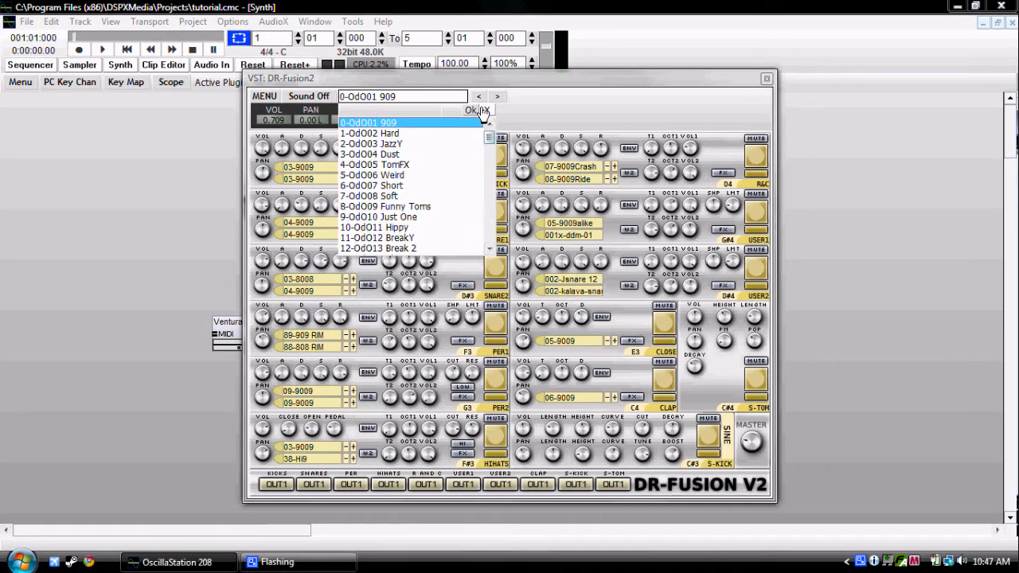
pyautogui.click(470, 110)
pyautogui.click(285, 170)
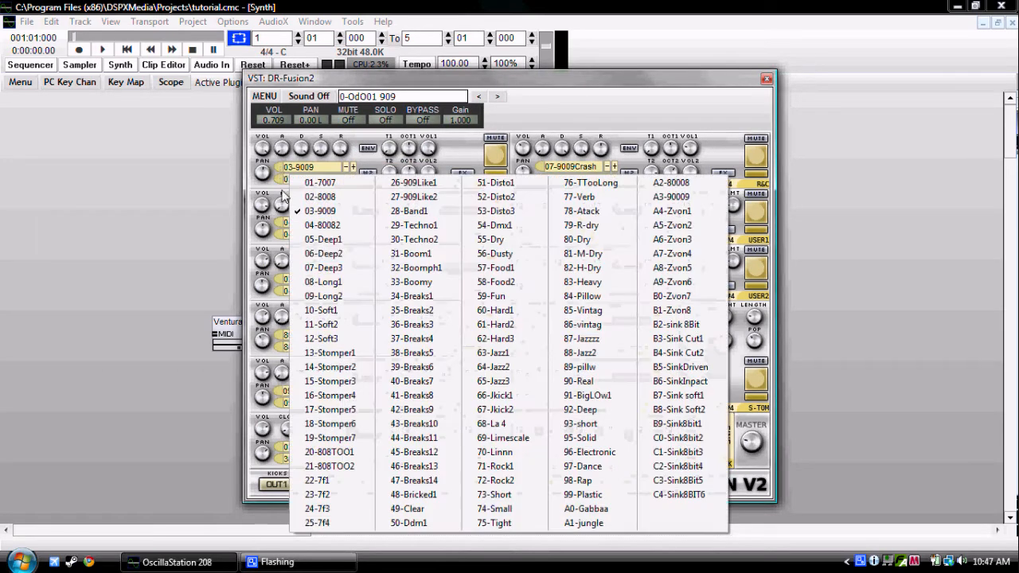
pyautogui.click(288, 176)
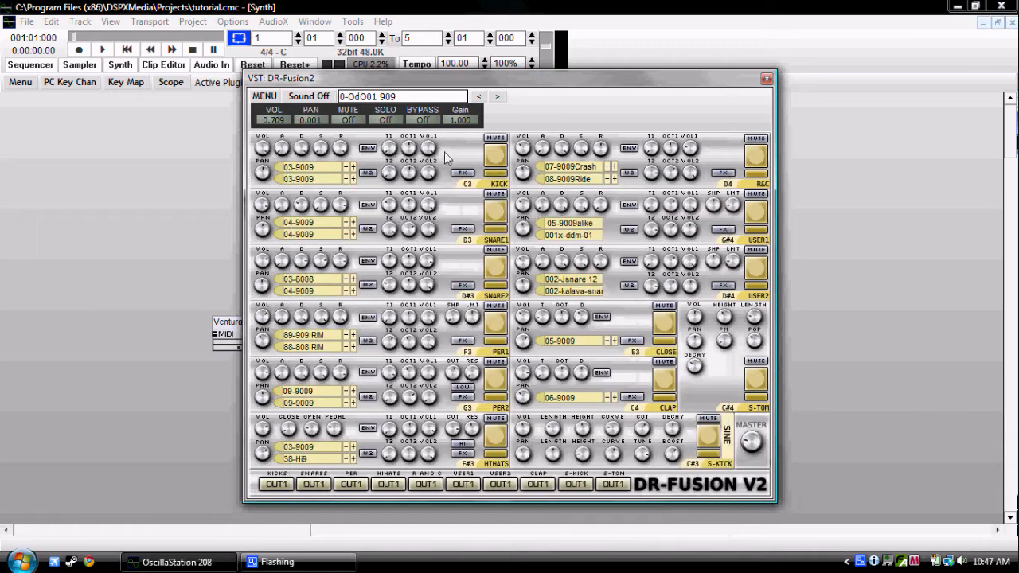
# Step: Audition the kick, snare 1, percussion 1, S-kick and hi-hat pads in DR-Fusion2, moving its editor off the plugin blocks
pyautogui.click(496, 152)
pyautogui.click(496, 152)
pyautogui.click(496, 151)
pyautogui.click(498, 213)
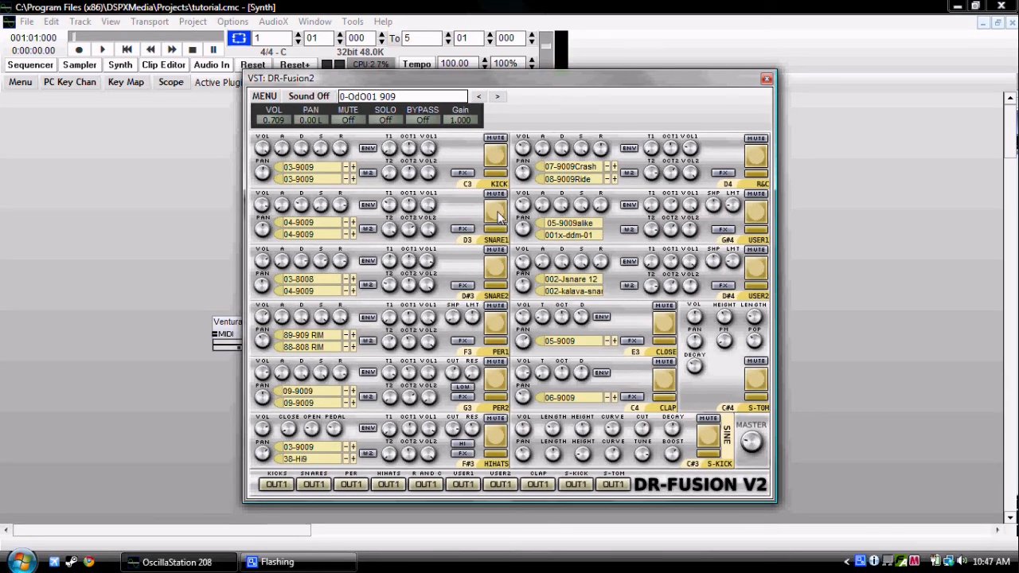
pyautogui.click(496, 323)
pyautogui.click(713, 439)
pyautogui.click(709, 438)
pyautogui.click(719, 442)
pyautogui.click(496, 439)
pyautogui.moveTo(722, 83); pyautogui.dragTo(884, 46)
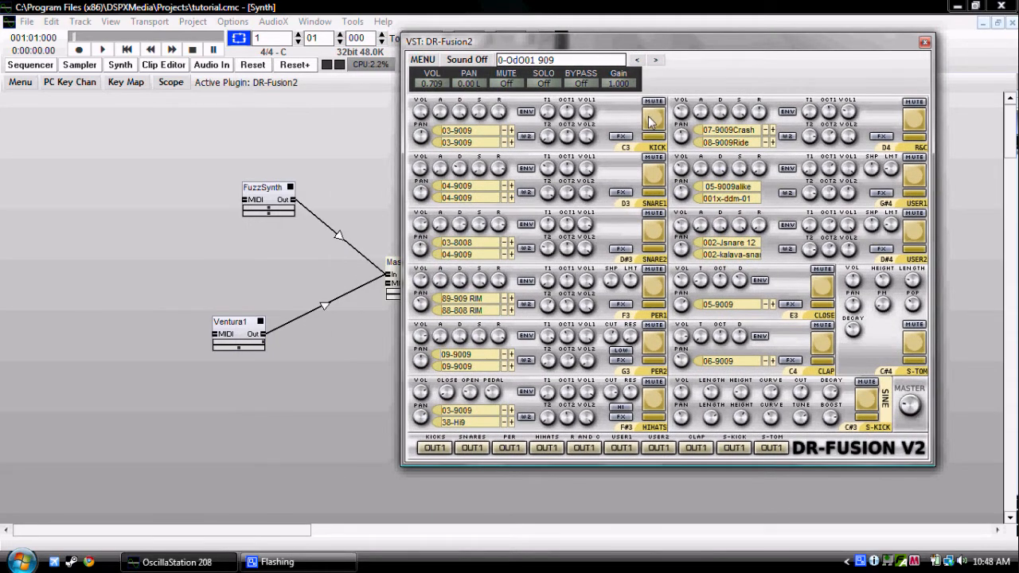
pyautogui.click(651, 177)
# Step: Create an unnamed, non-audio clip at time 1:01:000 on the DR-Fusion2 track in the Sequencer
pyautogui.click(30, 64)
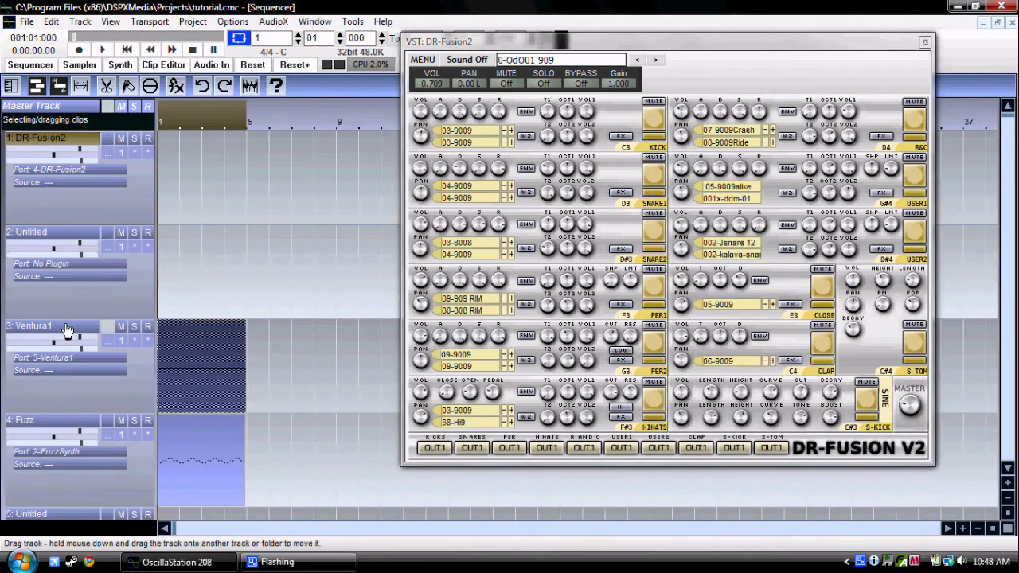
pyautogui.rightClick(171, 171)
pyautogui.click(183, 181)
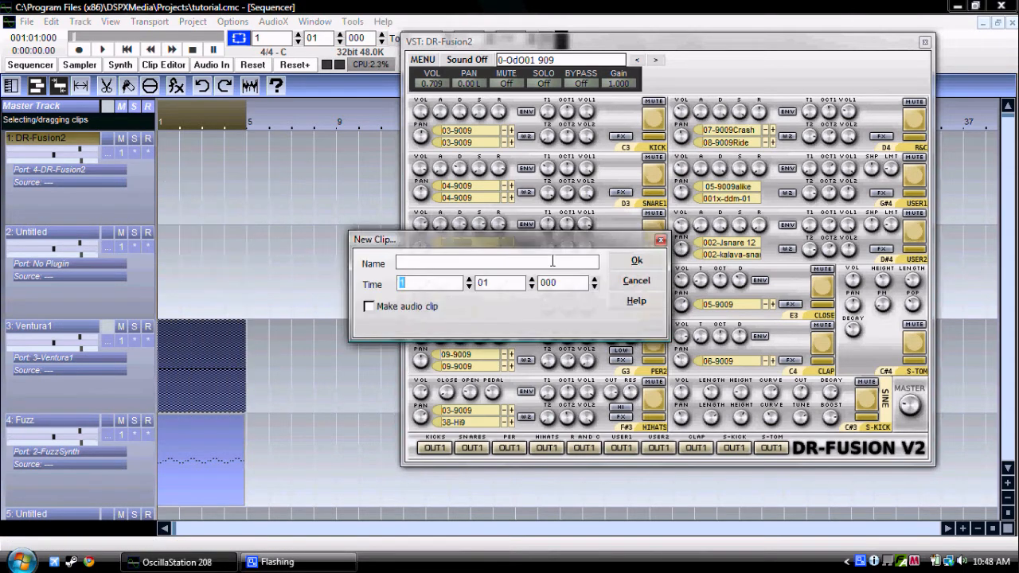
pyautogui.click(635, 262)
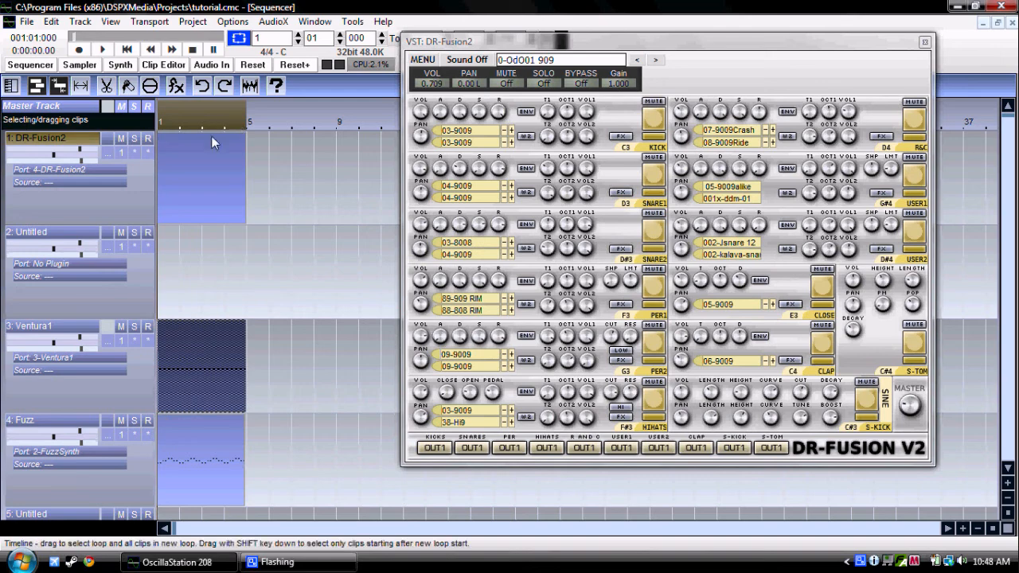
# Step: Open the new DR-Fusion2 clip in the Clip Editor and close the plugin's editor window
pyautogui.rightClick(211, 173)
pyautogui.click(238, 178)
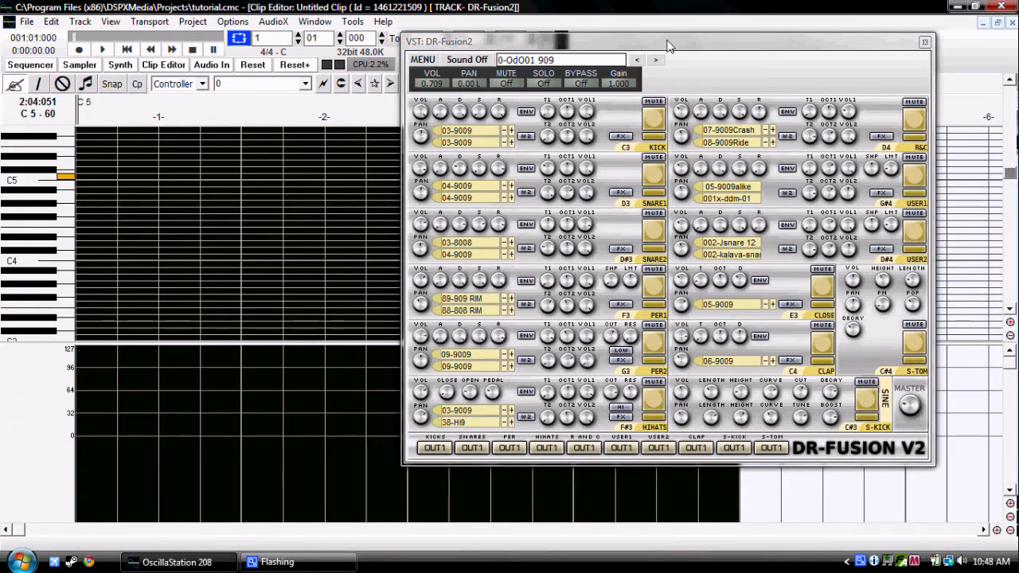
pyautogui.moveTo(667, 47); pyautogui.dragTo(723, 38)
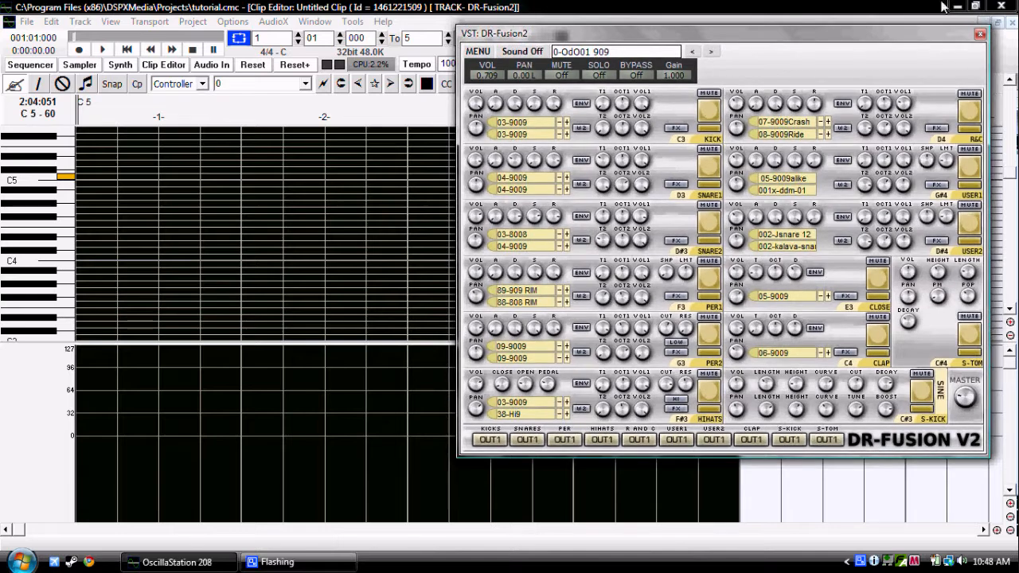
pyautogui.click(979, 33)
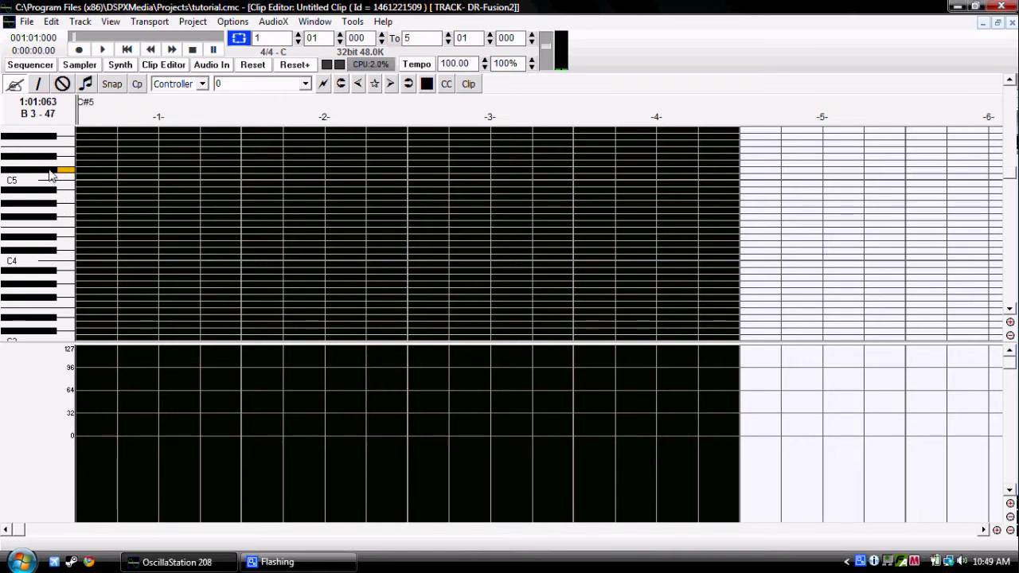
# Step: Place an F#3 note at the start of the clip and shorten it to a duration of about 29
pyautogui.click(76, 299)
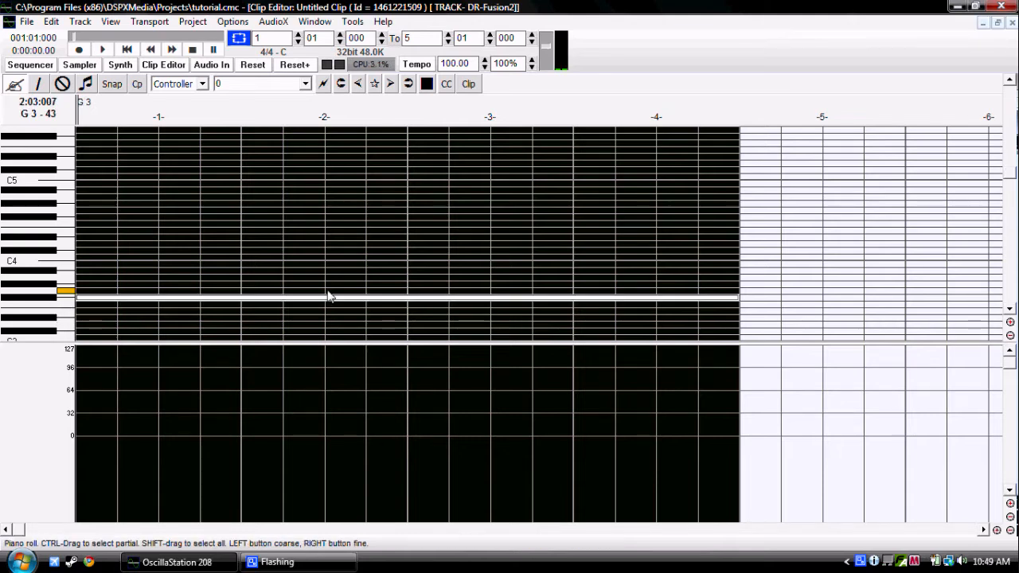
pyautogui.moveTo(741, 297); pyautogui.dragTo(80, 284)
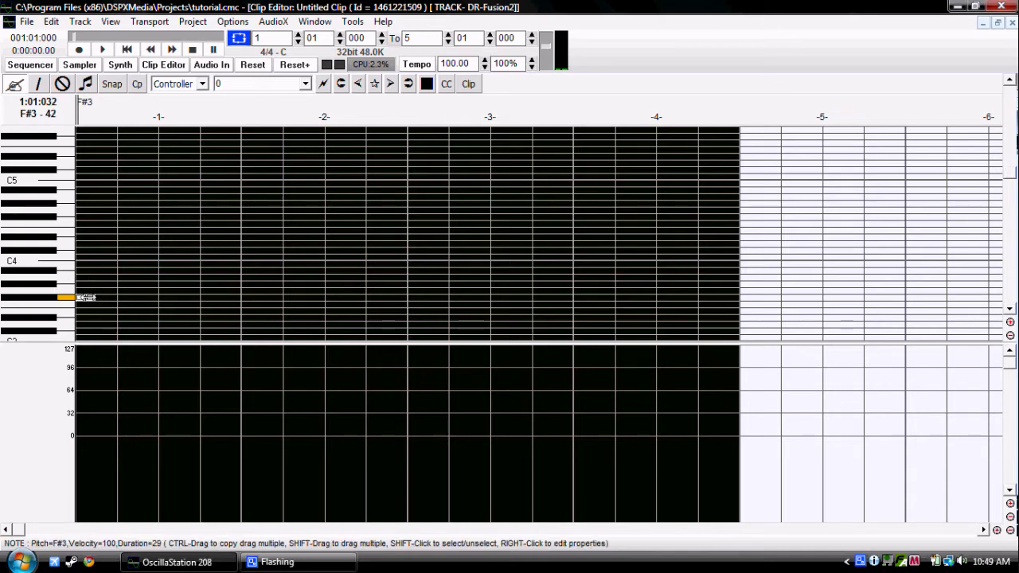
# Step: Copy the short F#3 note repeatedly along its row until evenly spaced hits fill all four bars of the clip
pyautogui.moveTo(90, 298); pyautogui.dragTo(116, 298)
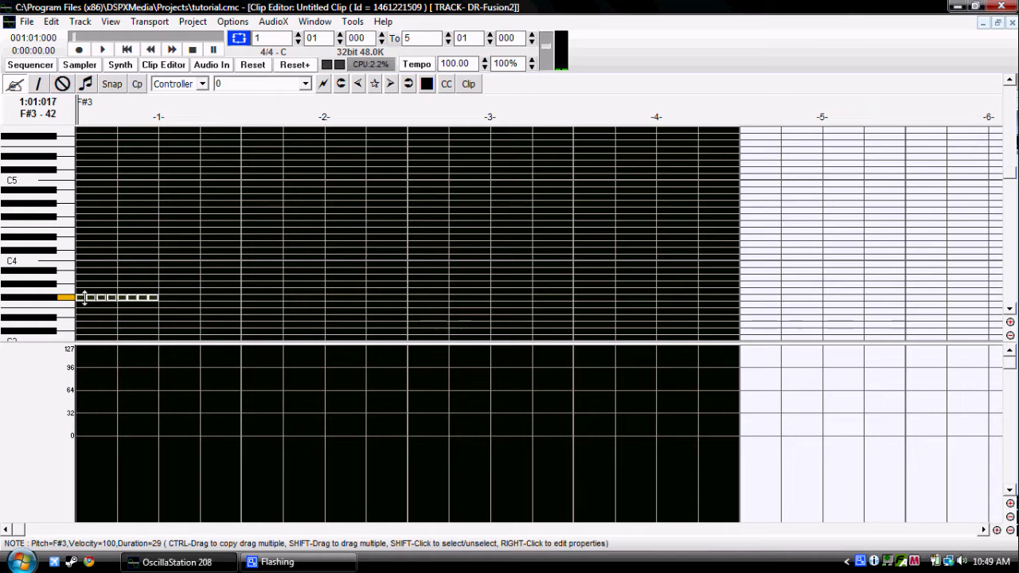
pyautogui.moveTo(178, 295); pyautogui.dragTo(179, 297)
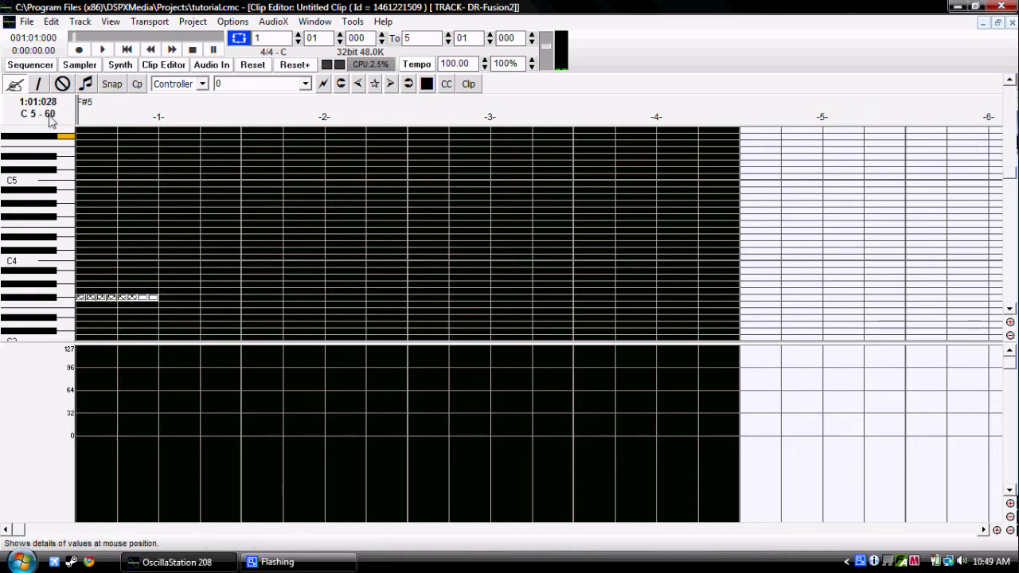
pyautogui.click(51, 22)
pyautogui.click(57, 39)
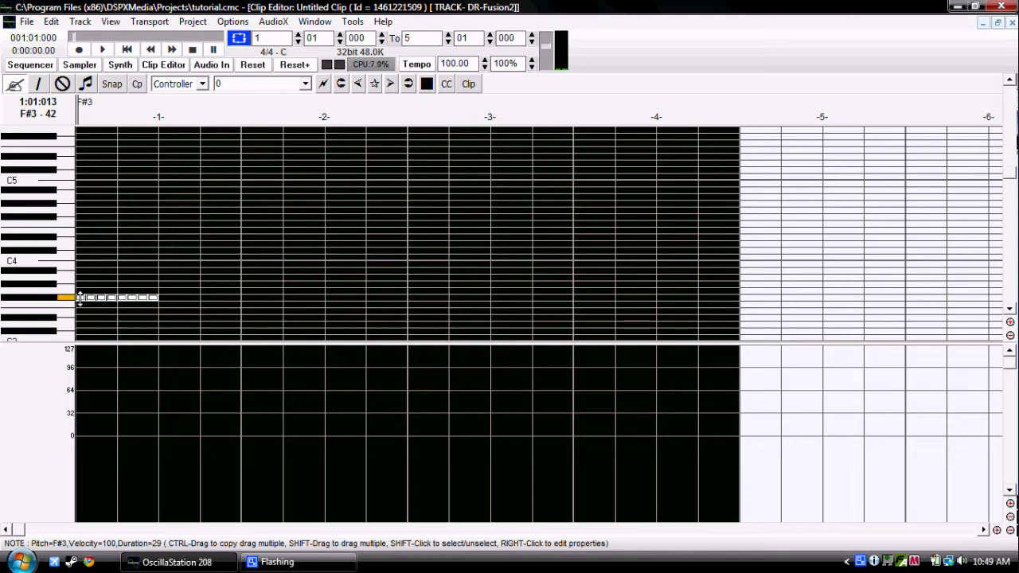
pyautogui.moveTo(83, 296); pyautogui.dragTo(238, 288)
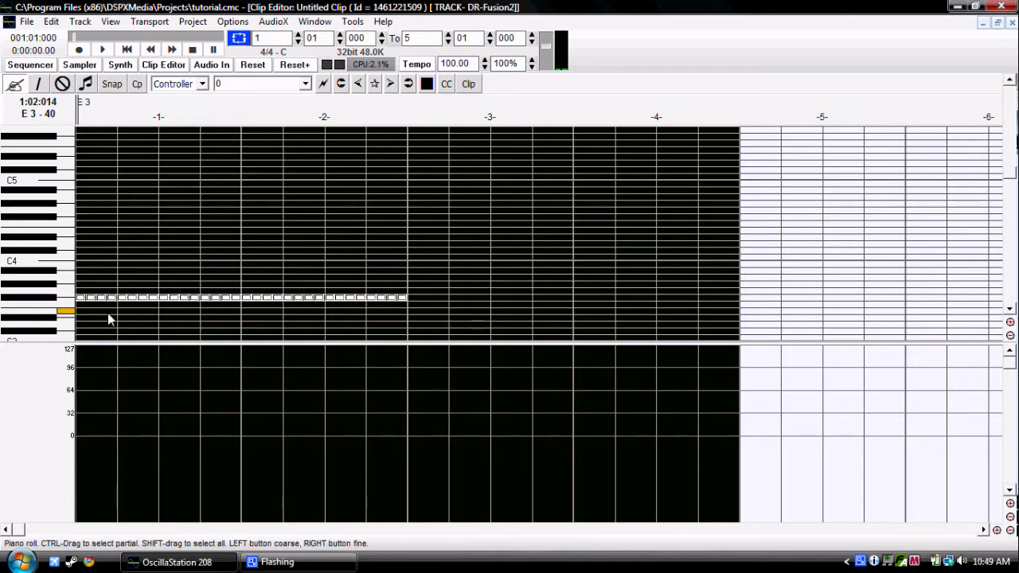
pyautogui.moveTo(80, 296); pyautogui.dragTo(405, 272)
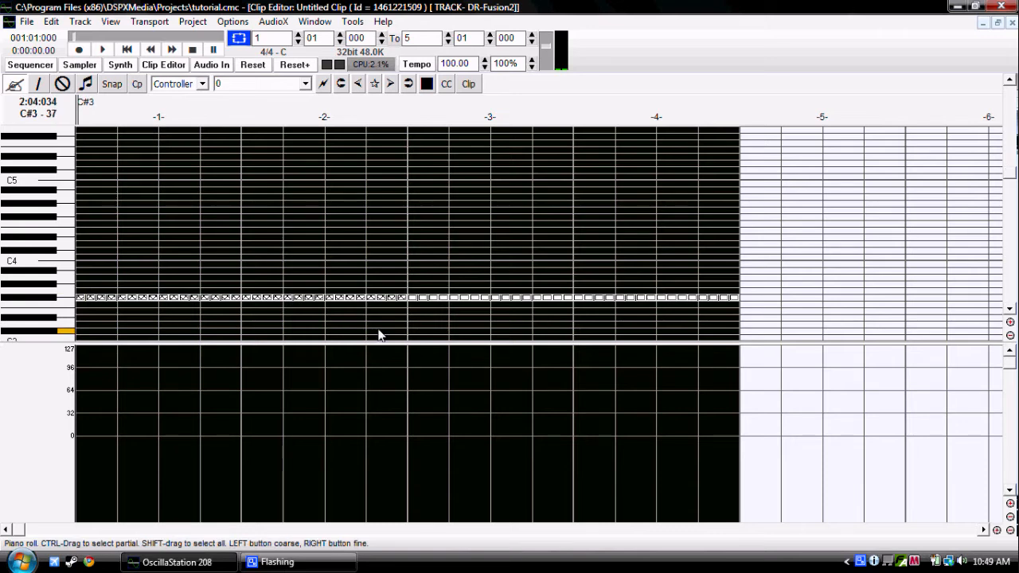
# Step: Play back the hi-hat pattern and audition the hi-hat and ride/crash pads in the DR-Fusion2 editor
pyautogui.click(127, 55)
pyautogui.press('space')
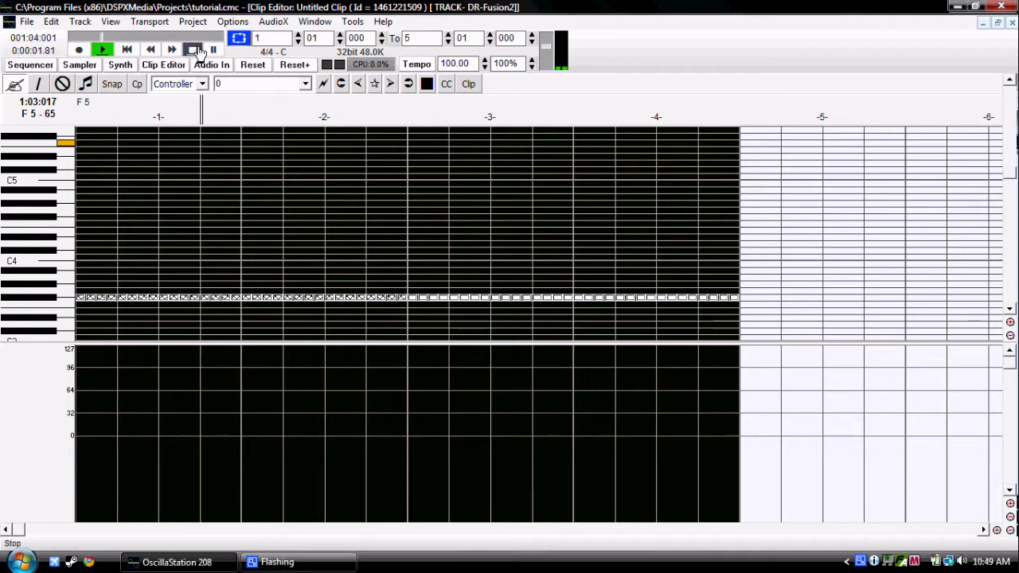
pyautogui.click(32, 66)
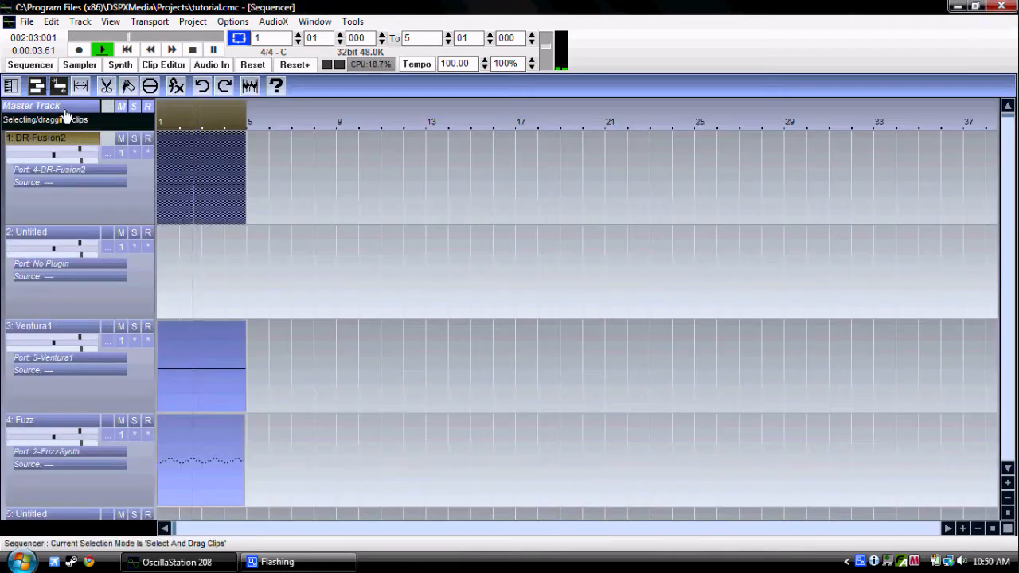
pyautogui.click(102, 168)
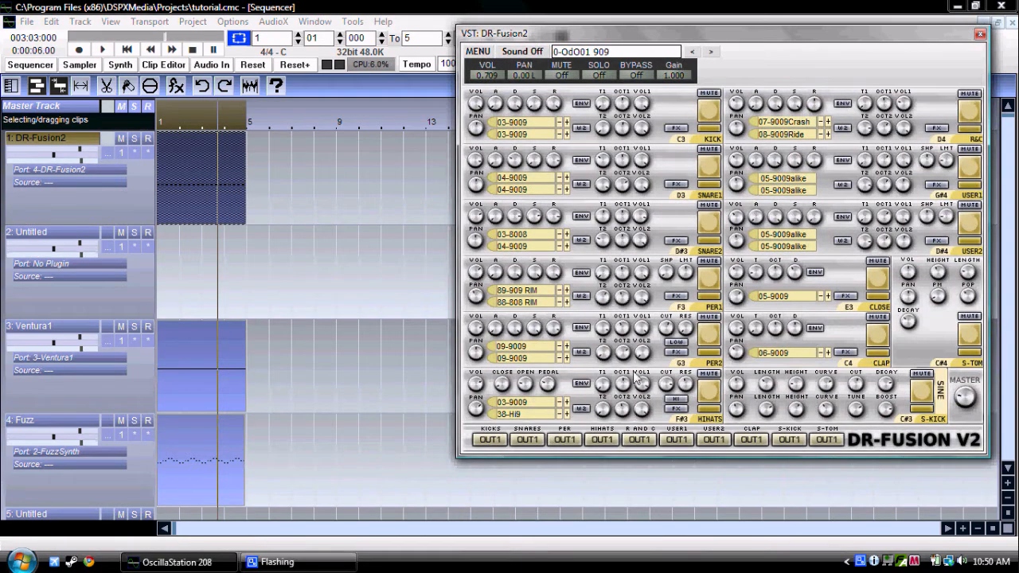
pyautogui.click(715, 402)
pyautogui.press('space')
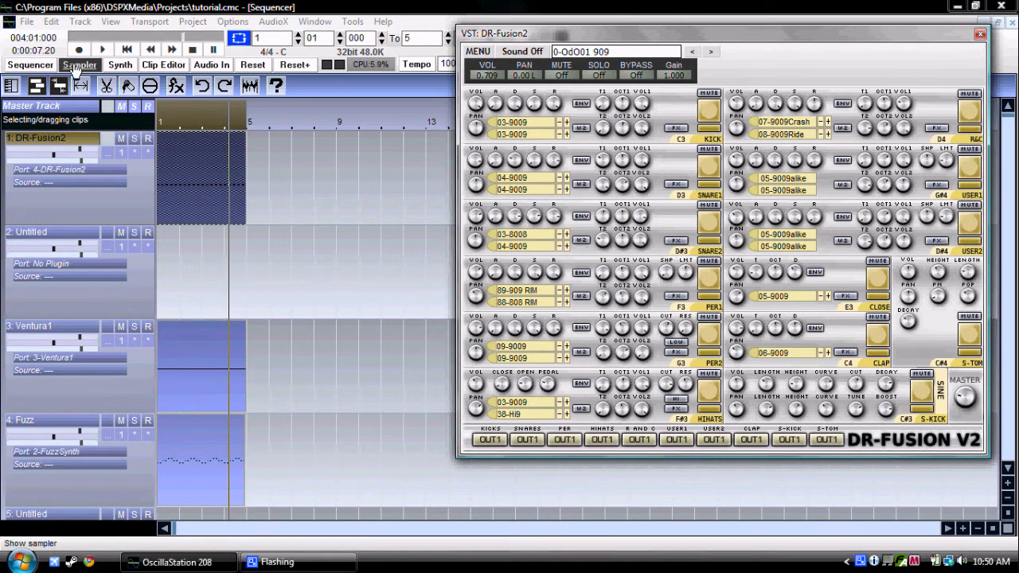
pyautogui.click(321, 212)
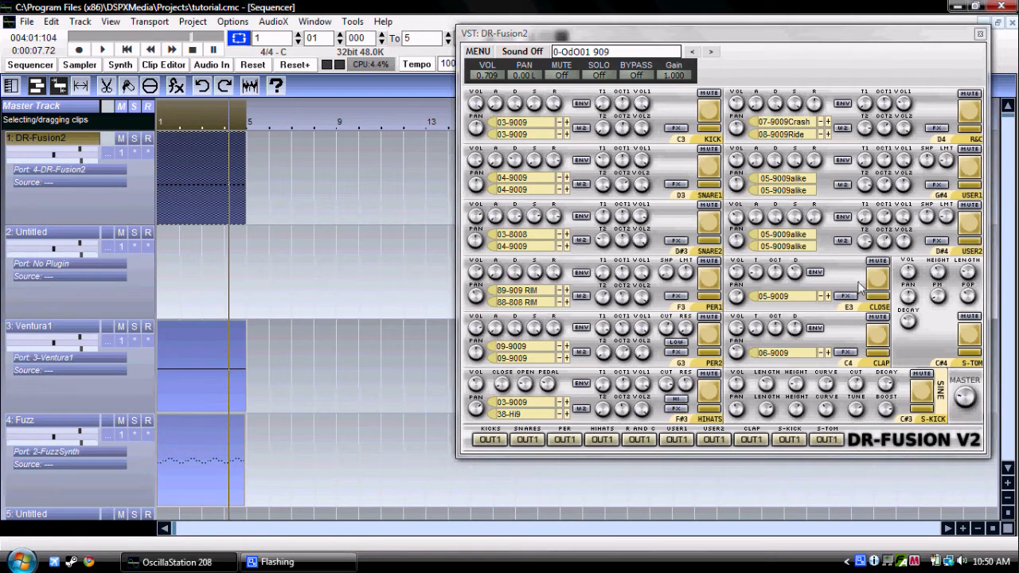
pyautogui.click(971, 115)
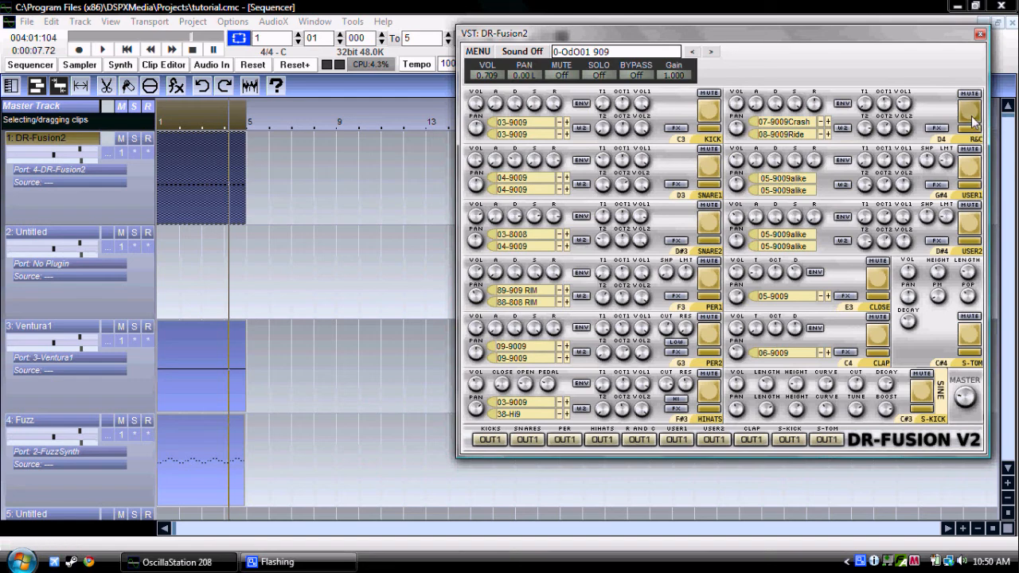
pyautogui.press('space')
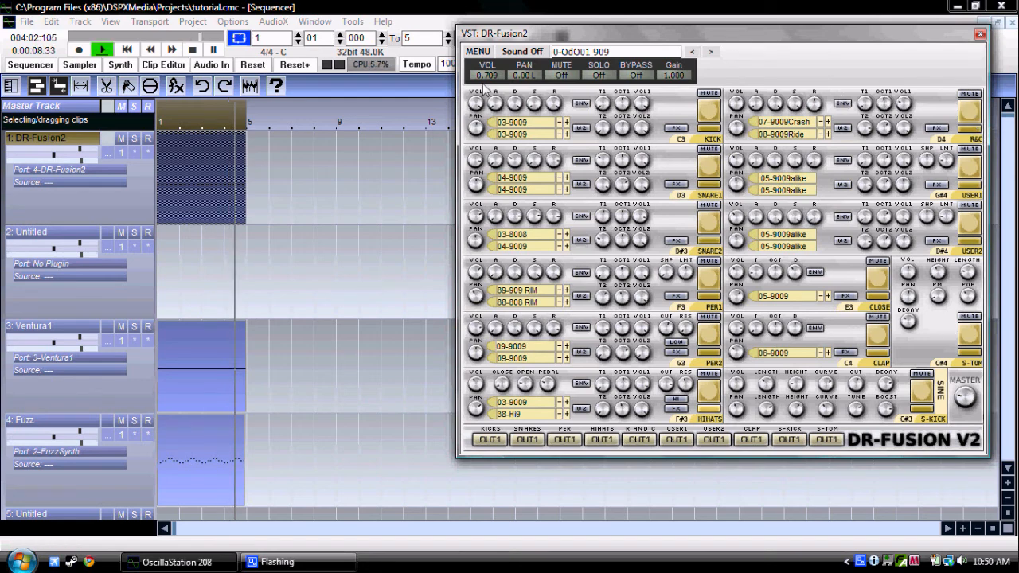
# Step: Reopen the DR-Fusion2 clip in the Clip Editor and close the plugin's editor window
pyautogui.rightClick(193, 155)
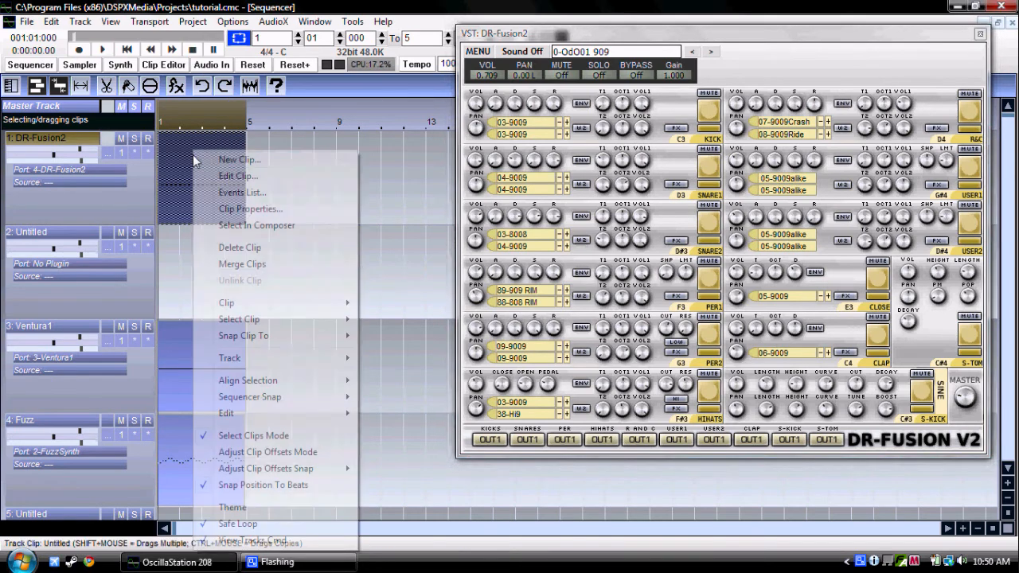
pyautogui.click(230, 175)
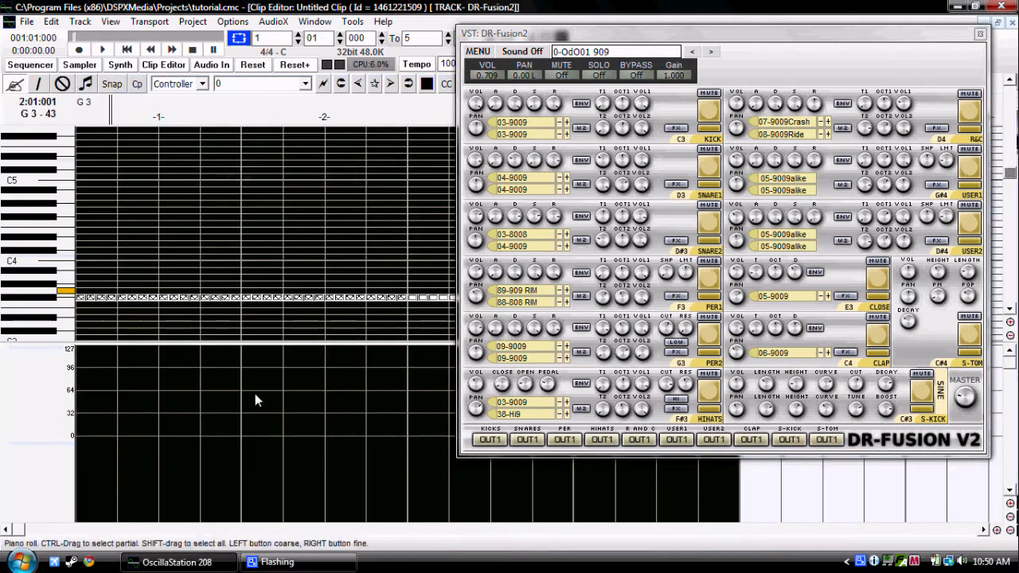
pyautogui.click(979, 33)
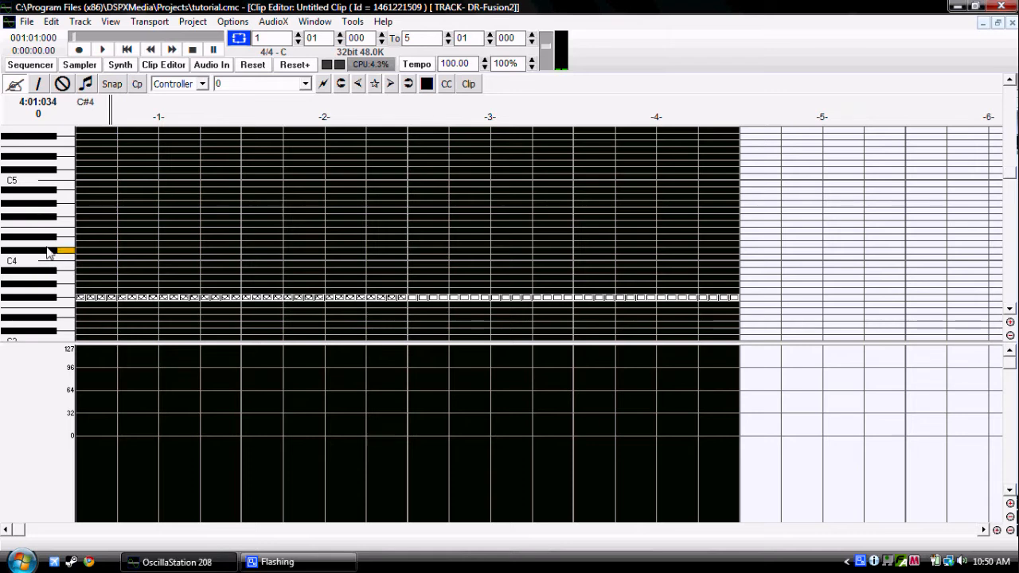
# Step: Place a D4 note at the start of the clip, lengthen it to two beats and play back the result
pyautogui.click(78, 243)
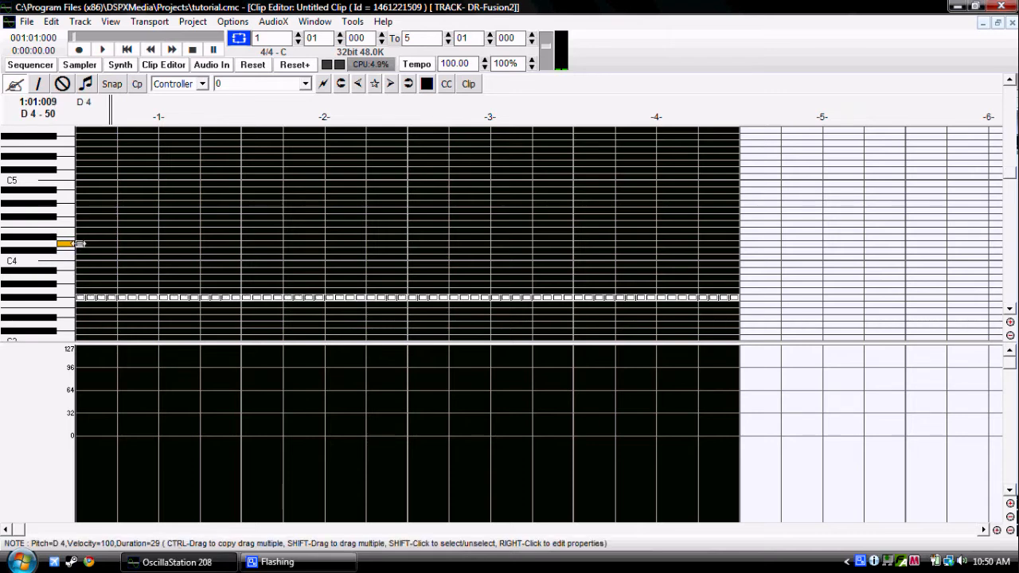
pyautogui.moveTo(125, 236); pyautogui.dragTo(158, 229)
pyautogui.press('space')
pyautogui.click(126, 49)
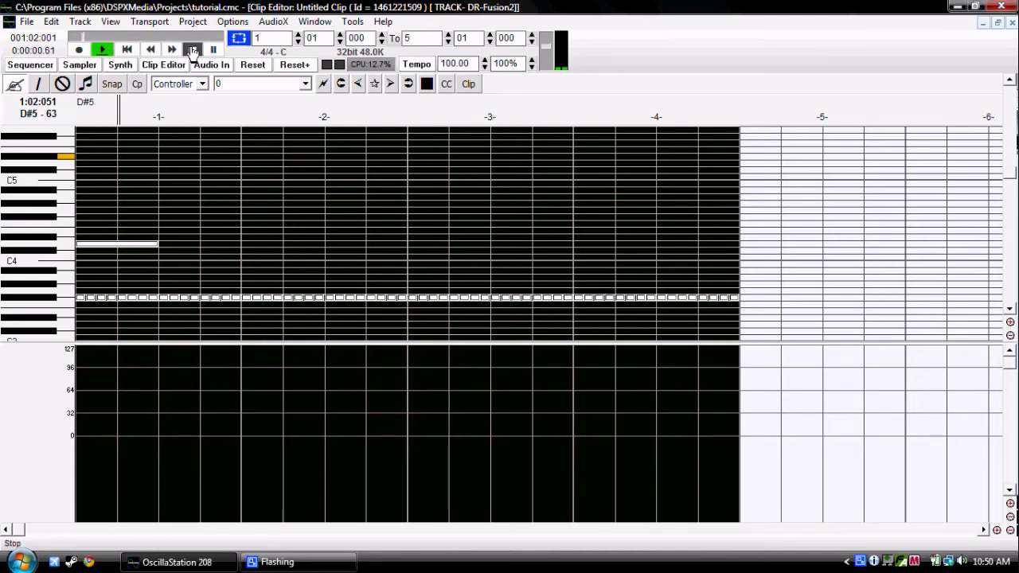
pyautogui.click(126, 50)
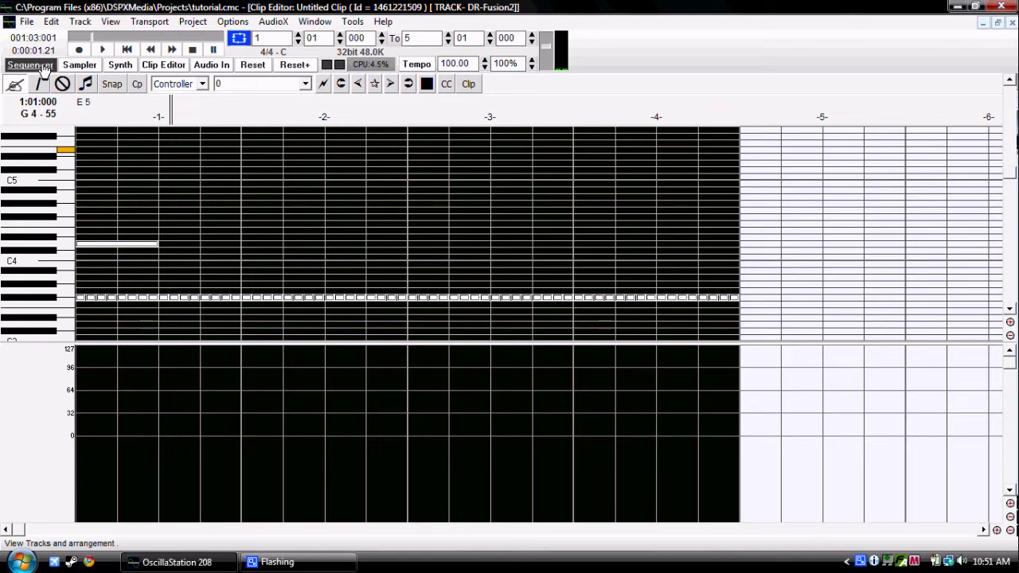
# Step: Check the pads' note assignments in the DR-Fusion2 editor and play the opening of the clip from the Sequencer
pyautogui.moveTo(271, 119); pyautogui.dragTo(76, 133)
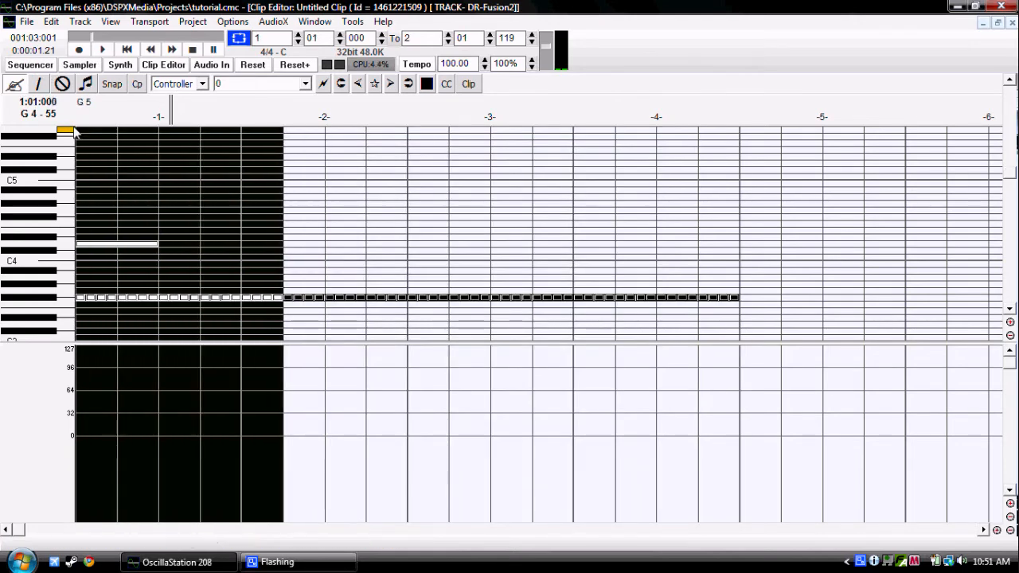
pyautogui.click(30, 65)
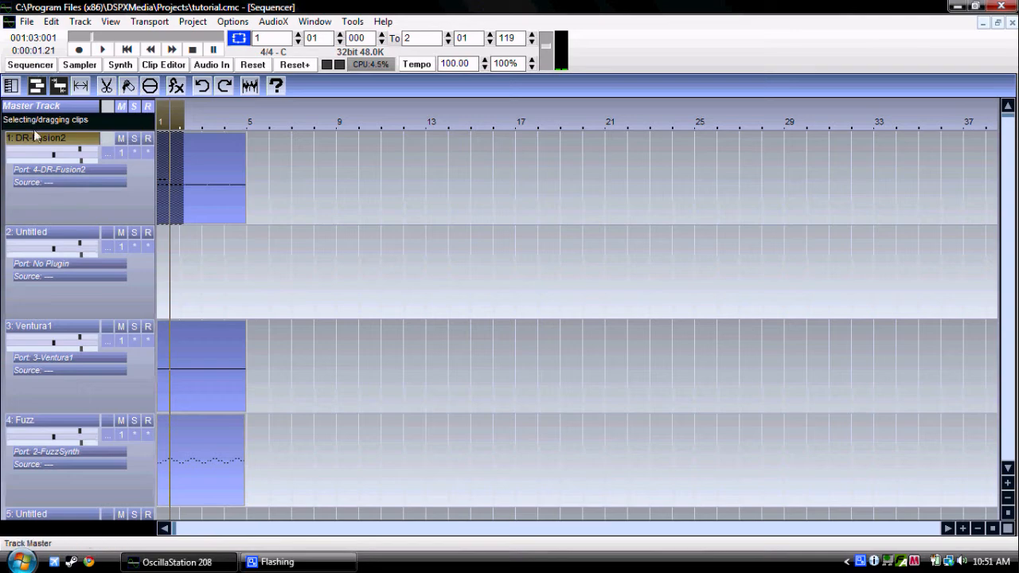
pyautogui.click(107, 153)
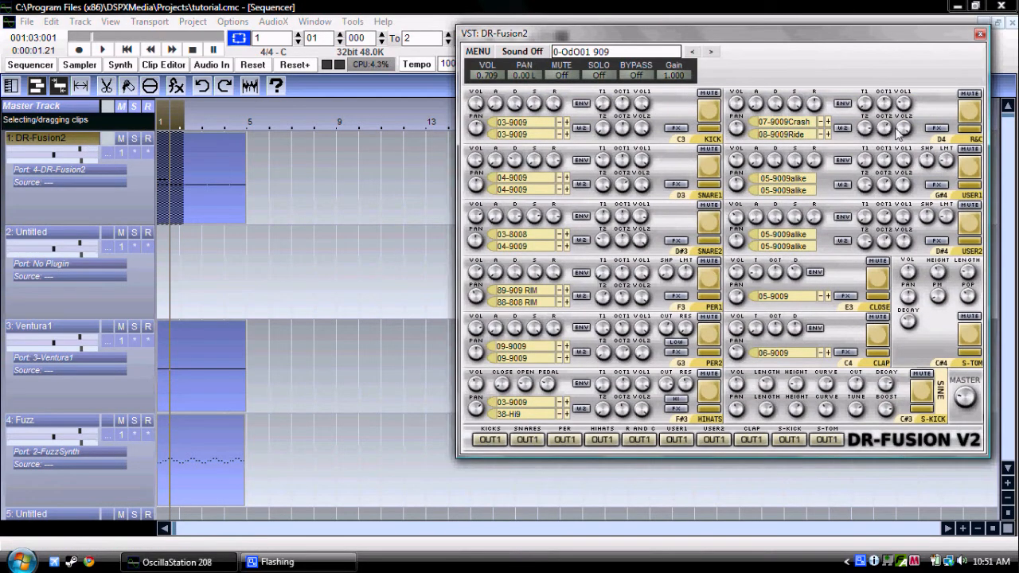
pyautogui.press('space')
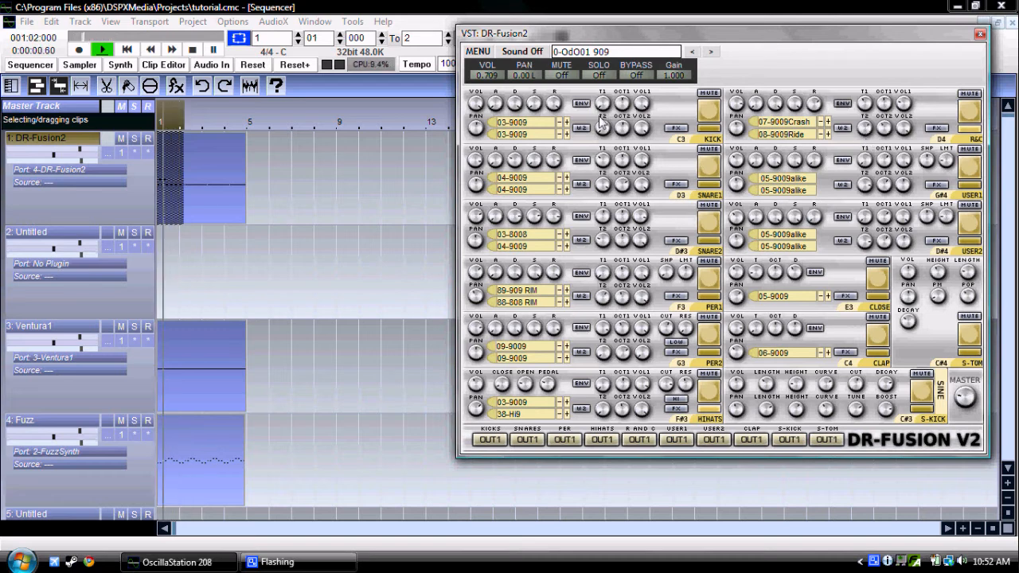
pyautogui.click(192, 50)
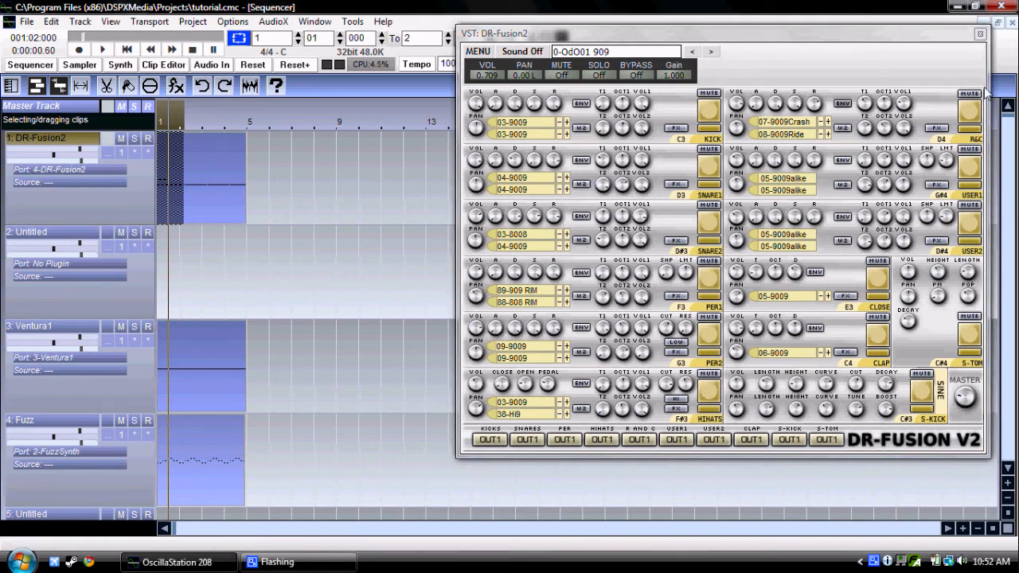
pyautogui.click(980, 34)
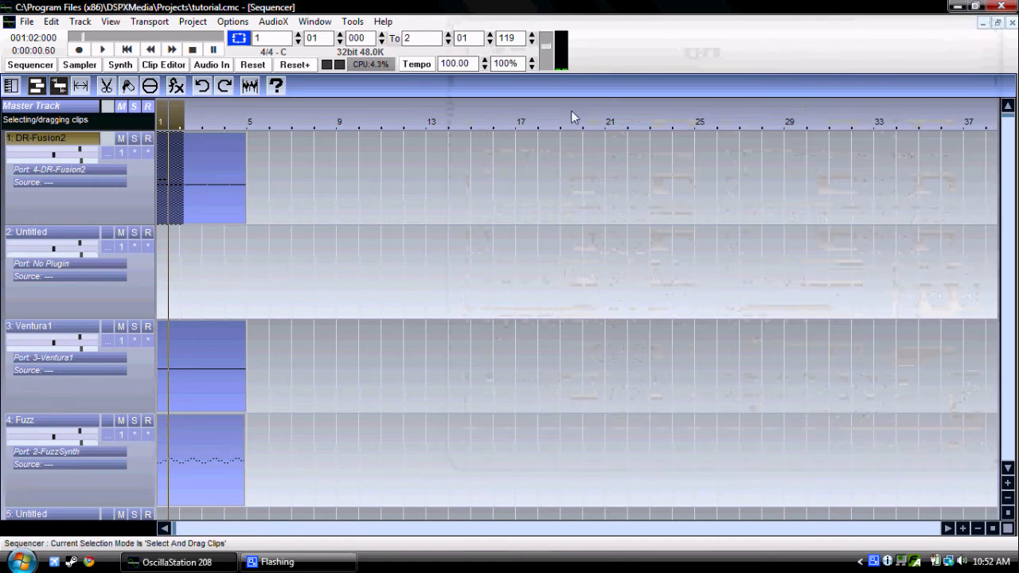
# Step: Select the whole DR-Fusion2 clip in the Sequencer and open it for note editing
pyautogui.click(167, 199)
pyautogui.rightClick(168, 199)
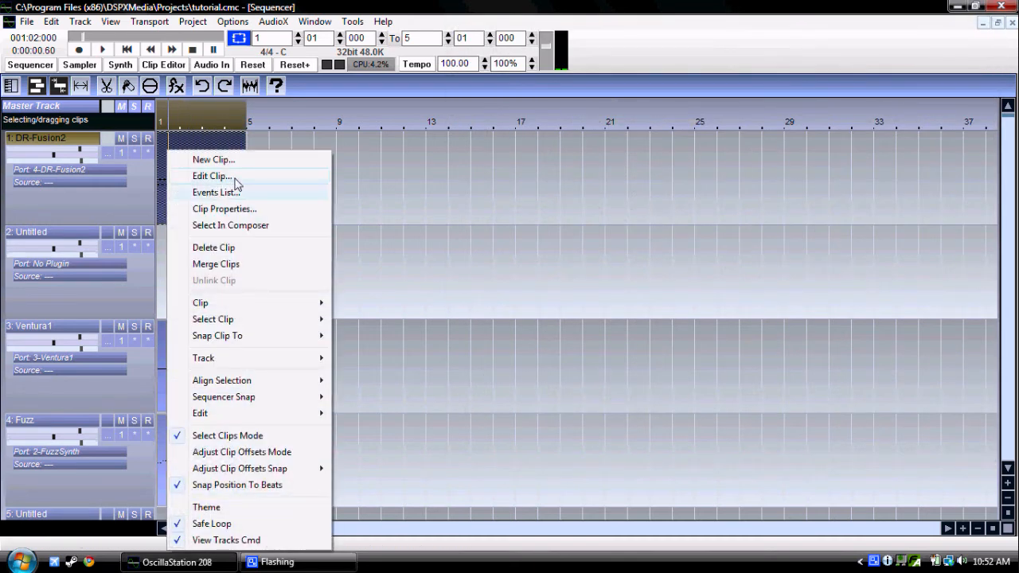
pyautogui.click(257, 178)
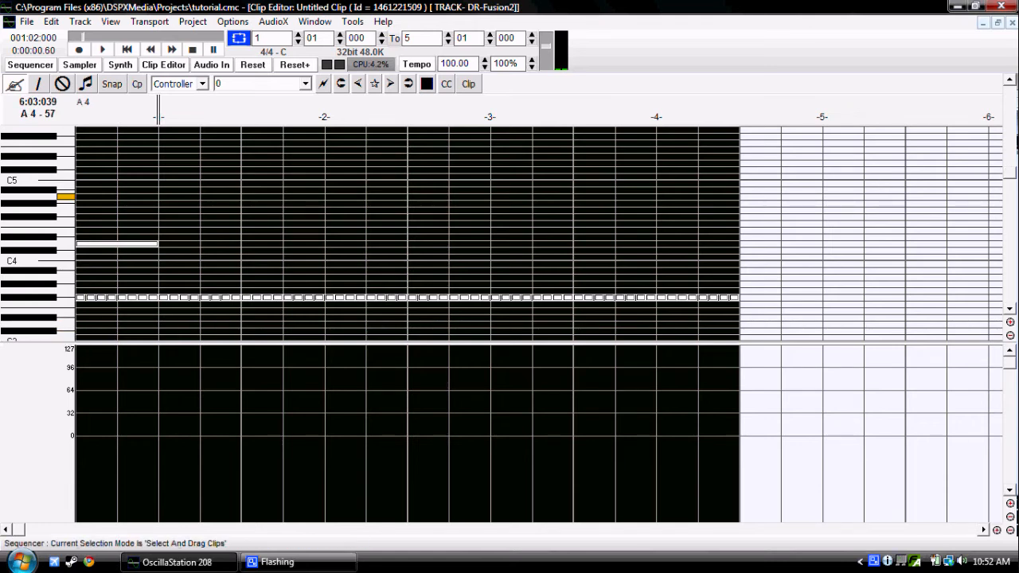
# Step: Place a one-beat C3 note on beat 1 and a one-beat D#3 note on beat 2 of bar 1
pyautogui.scroll(-1, 1005, 162)
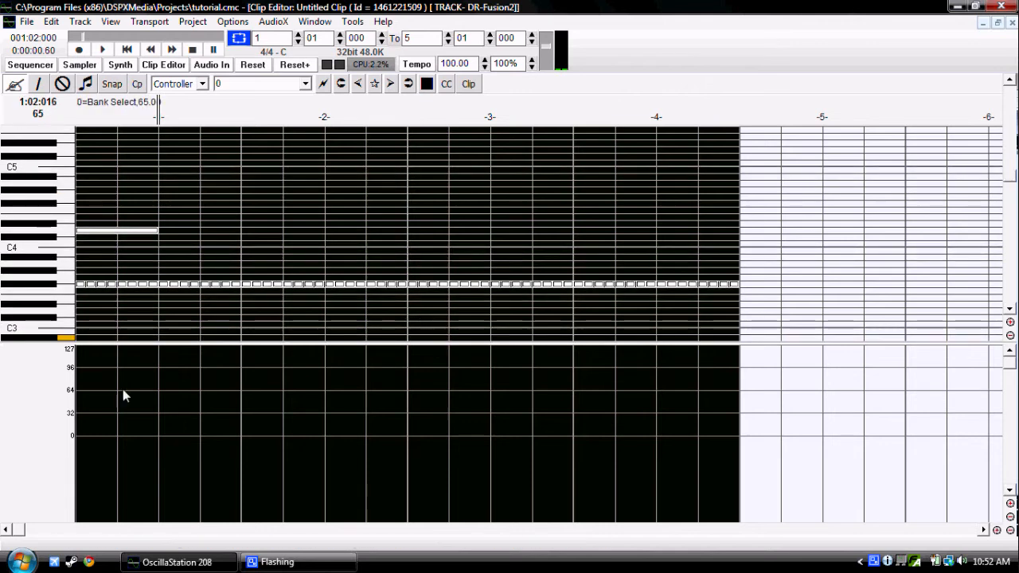
pyautogui.click(92, 325)
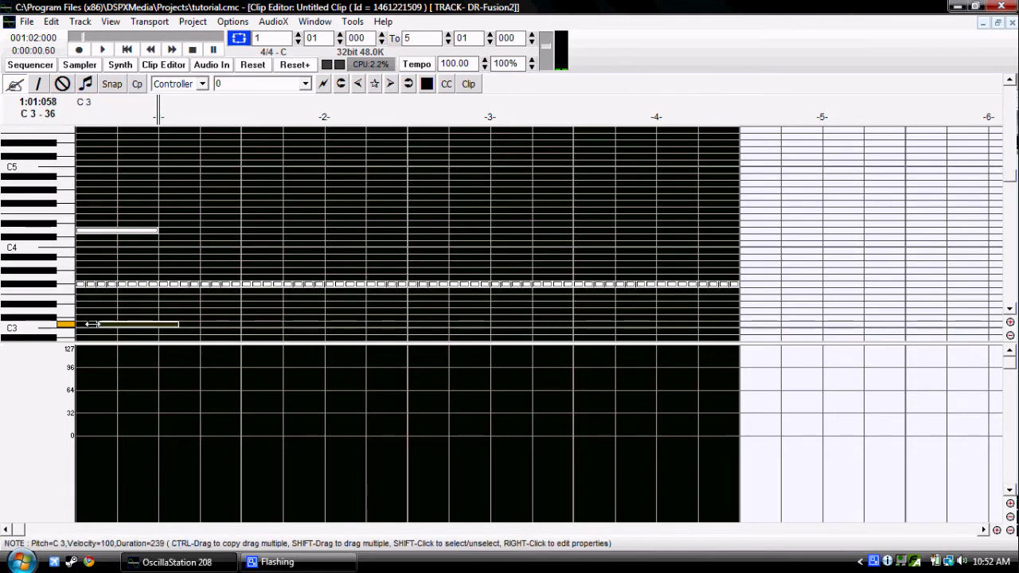
pyautogui.moveTo(149, 324); pyautogui.dragTo(116, 325)
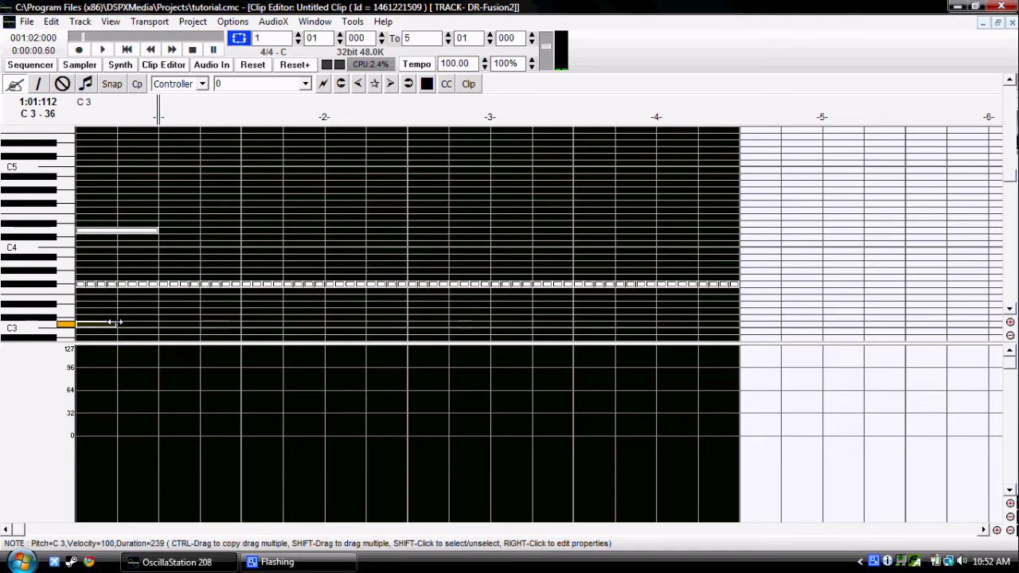
pyautogui.click(126, 312)
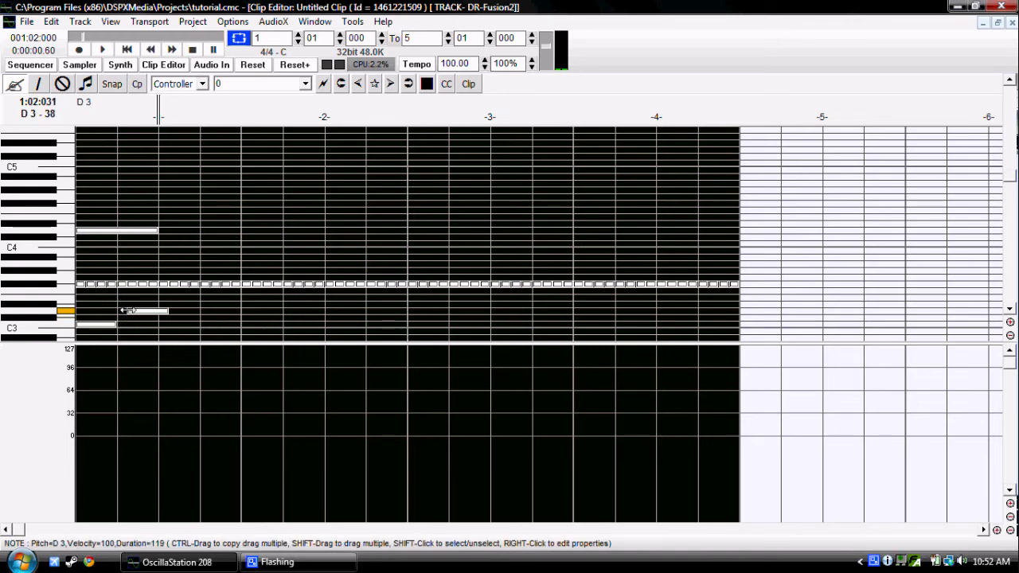
pyautogui.moveTo(125, 311); pyautogui.dragTo(127, 304)
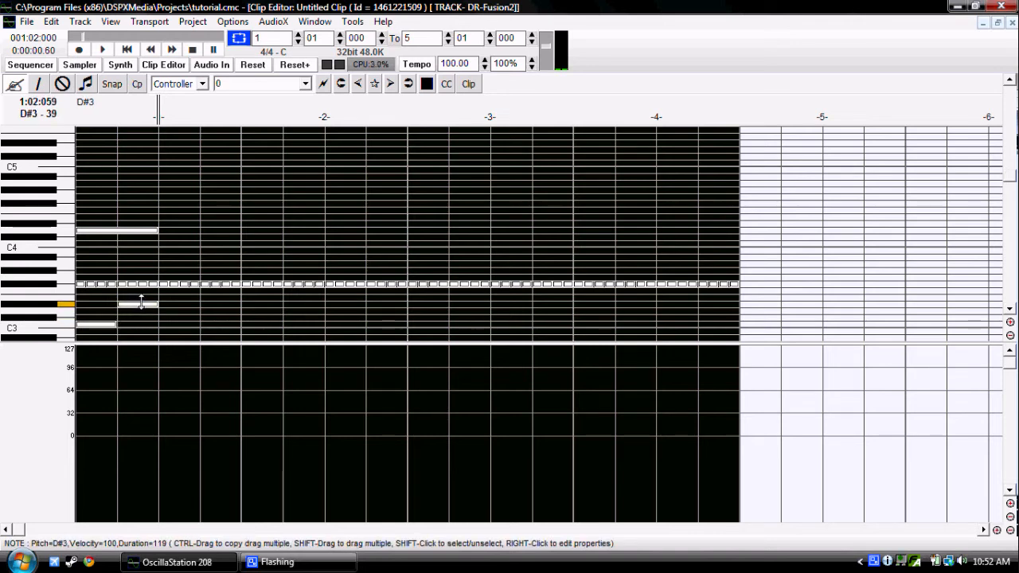
# Step: Place alternating one-beat C3 and D#3 notes from beat 3 of bar 1 through beat 4 of bar 2
pyautogui.click(161, 327)
pyautogui.click(205, 304)
pyautogui.click(248, 327)
pyautogui.click(286, 305)
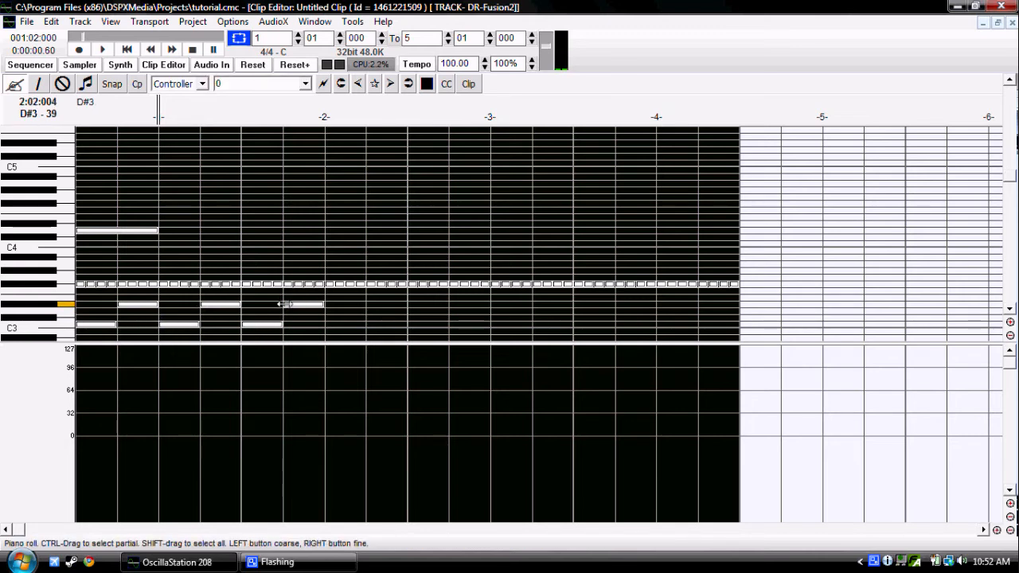
pyautogui.click(329, 326)
pyautogui.click(369, 304)
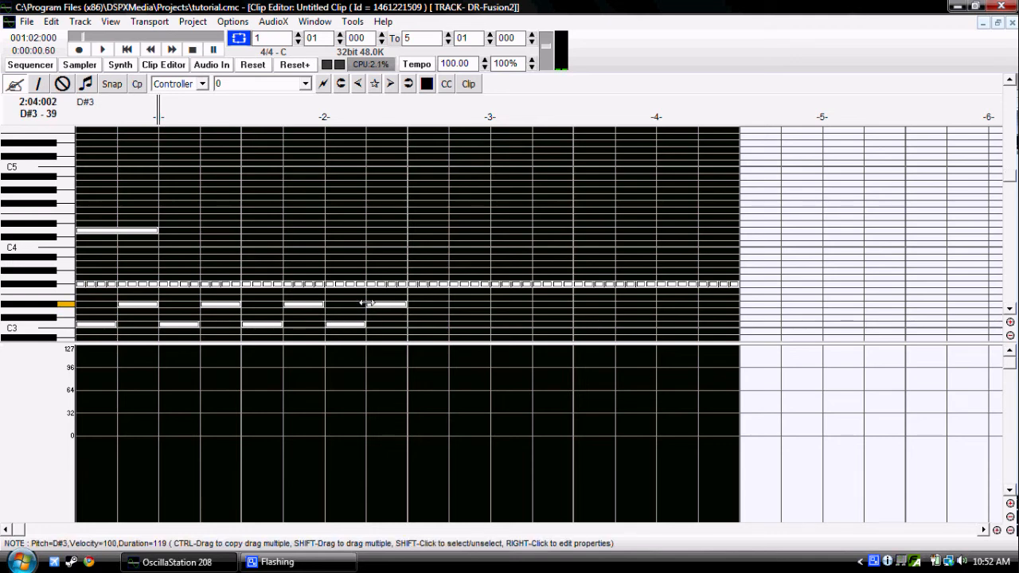
# Step: Continue the alternating one-beat C3 and D#3 notes through bars 3 and 4 to the end of the clip
pyautogui.click(413, 326)
pyautogui.click(451, 304)
pyautogui.click(493, 326)
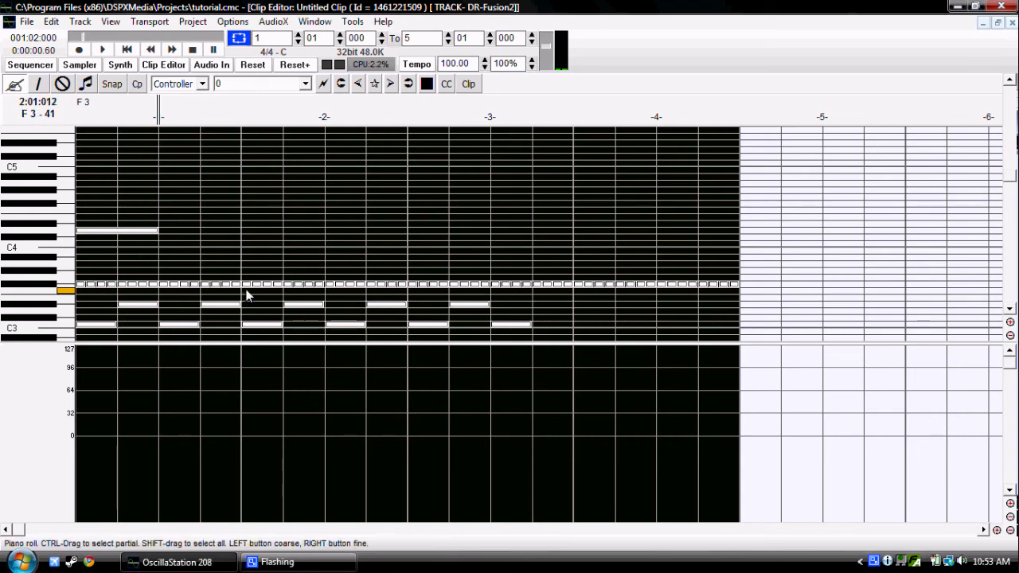
pyautogui.click(537, 305)
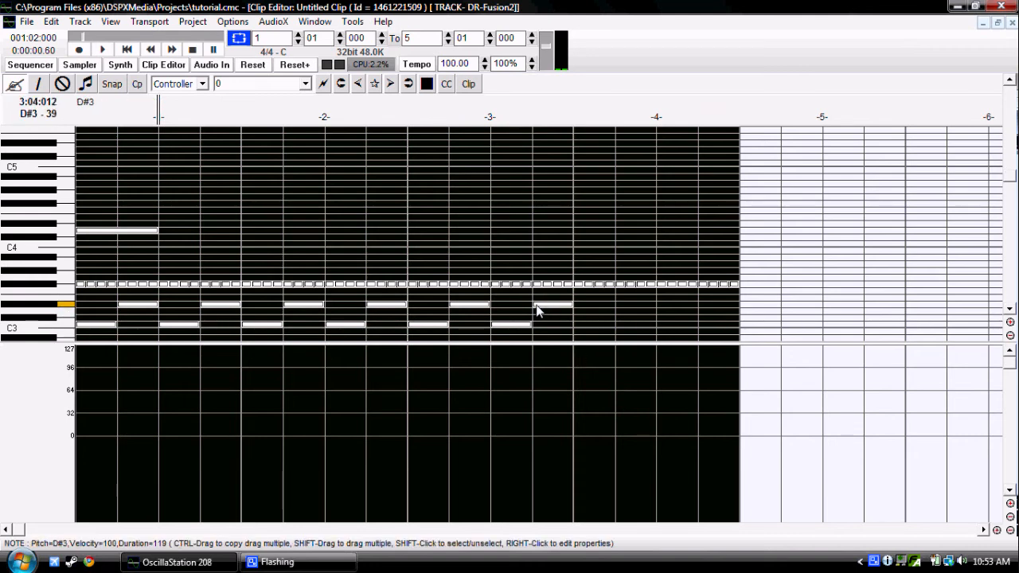
pyautogui.click(575, 324)
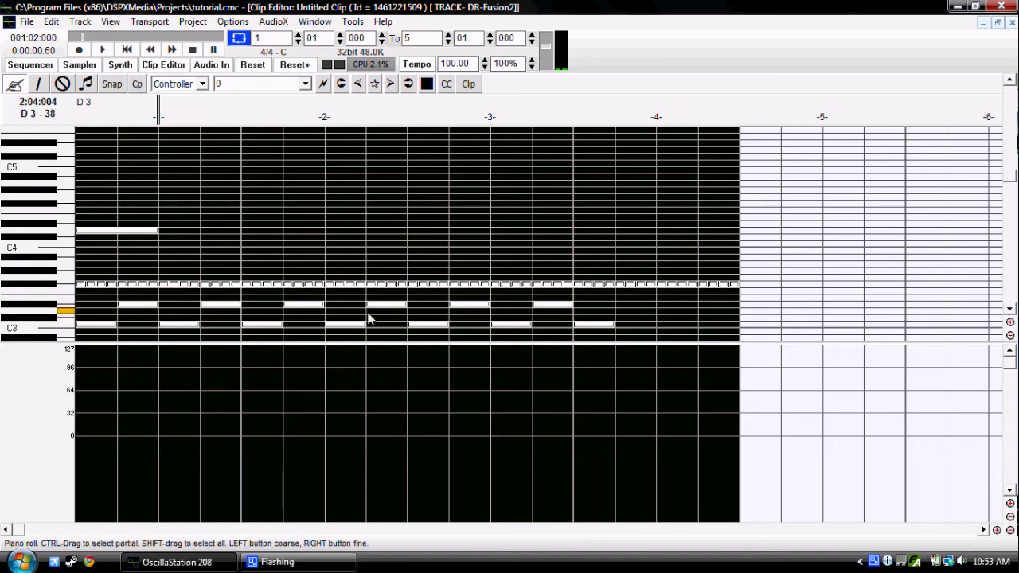
pyautogui.click(624, 305)
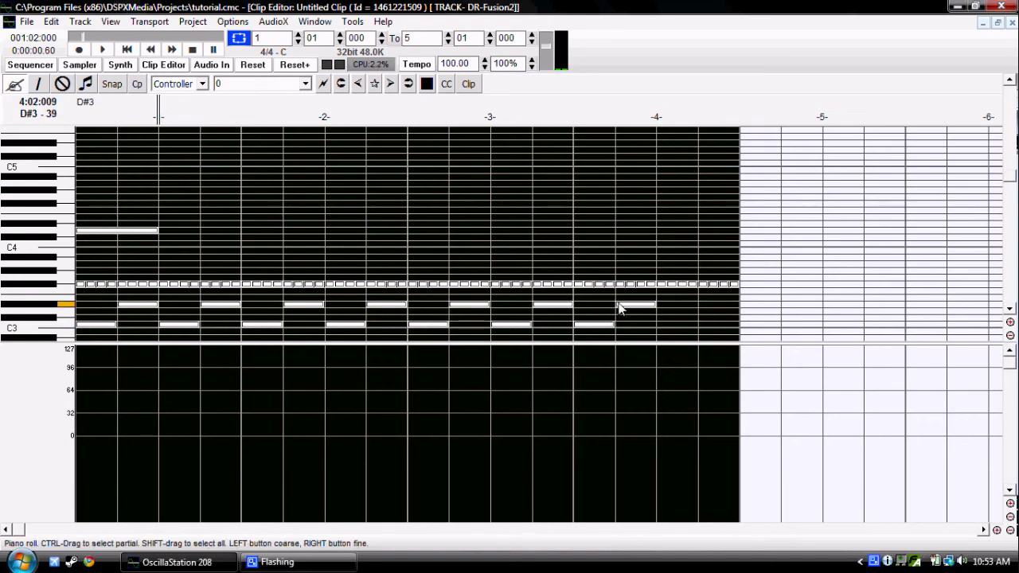
pyautogui.click(660, 324)
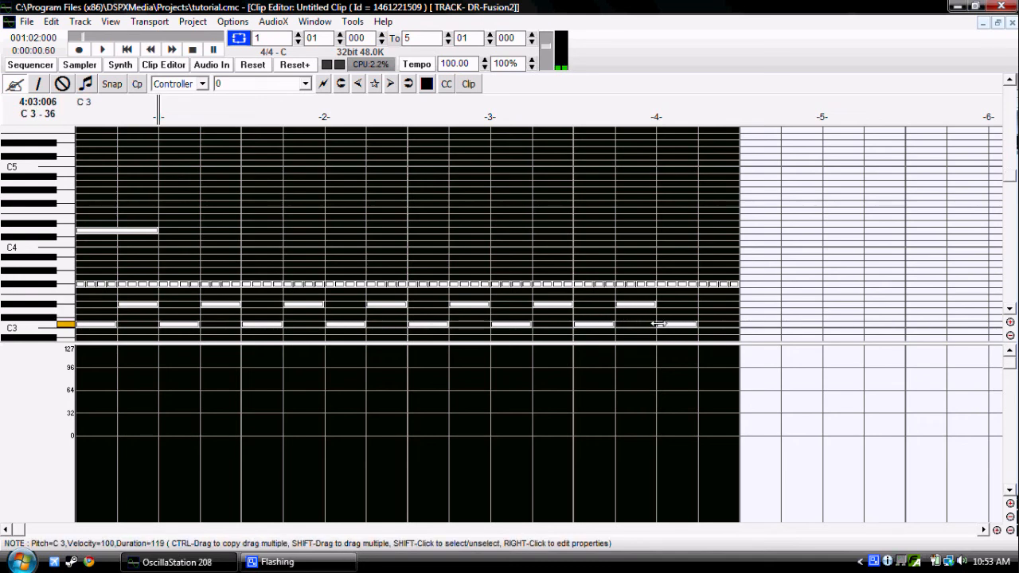
pyautogui.click(700, 305)
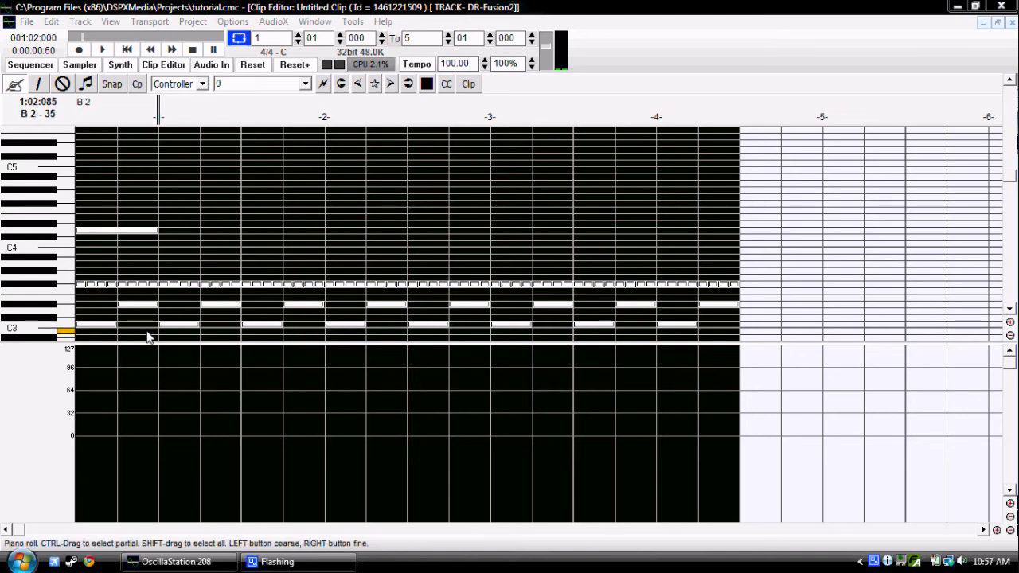
# Step: Play back the finished drum pattern from the beginning and stop it
pyautogui.click(128, 52)
pyautogui.press('space')
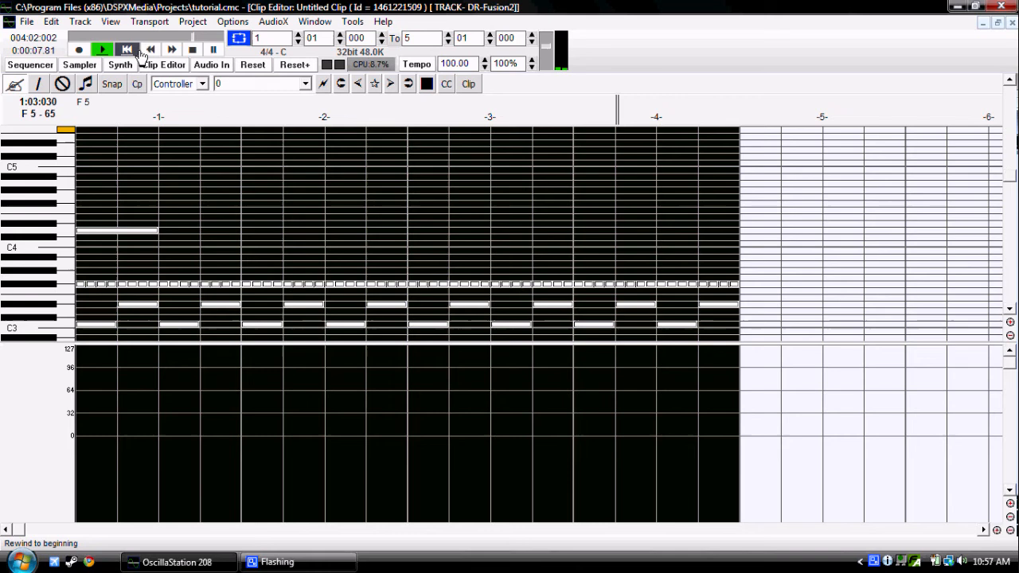
pyautogui.click(194, 50)
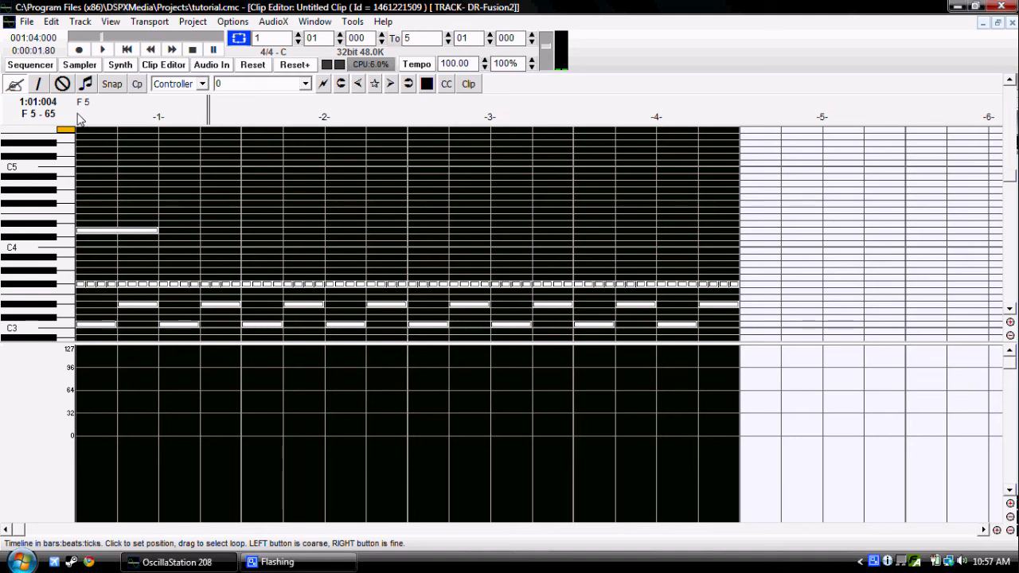
# Step: Open the Fuzz track's FuzzSynth editor from the Sequencer and start the project playing from the beginning
pyautogui.click(18, 67)
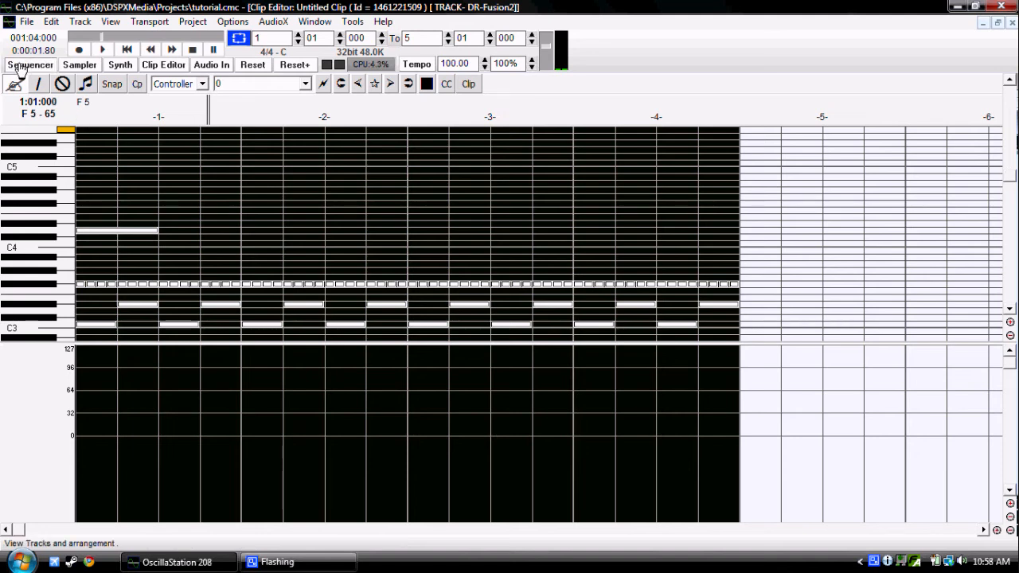
pyautogui.click(18, 66)
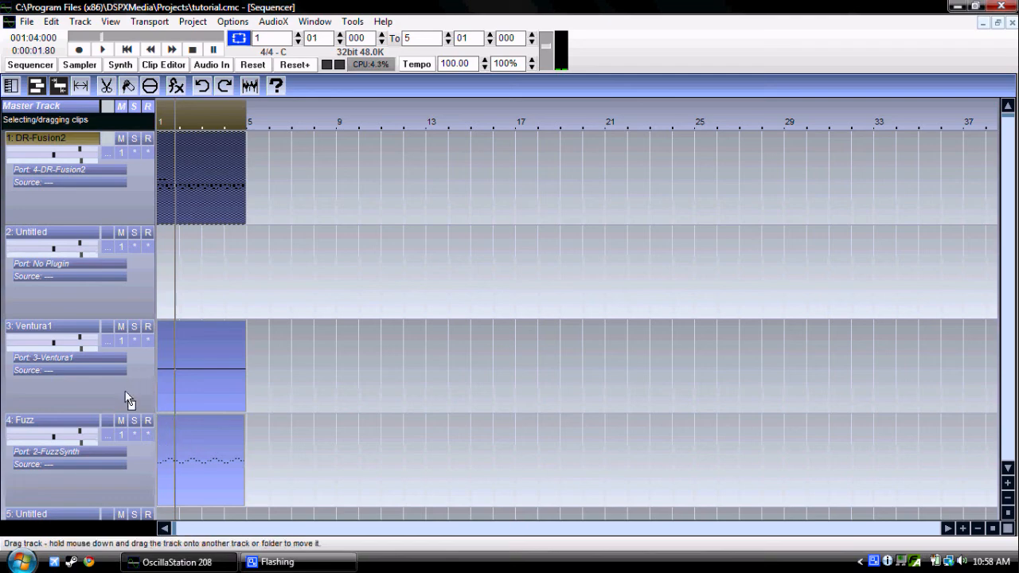
pyautogui.click(116, 450)
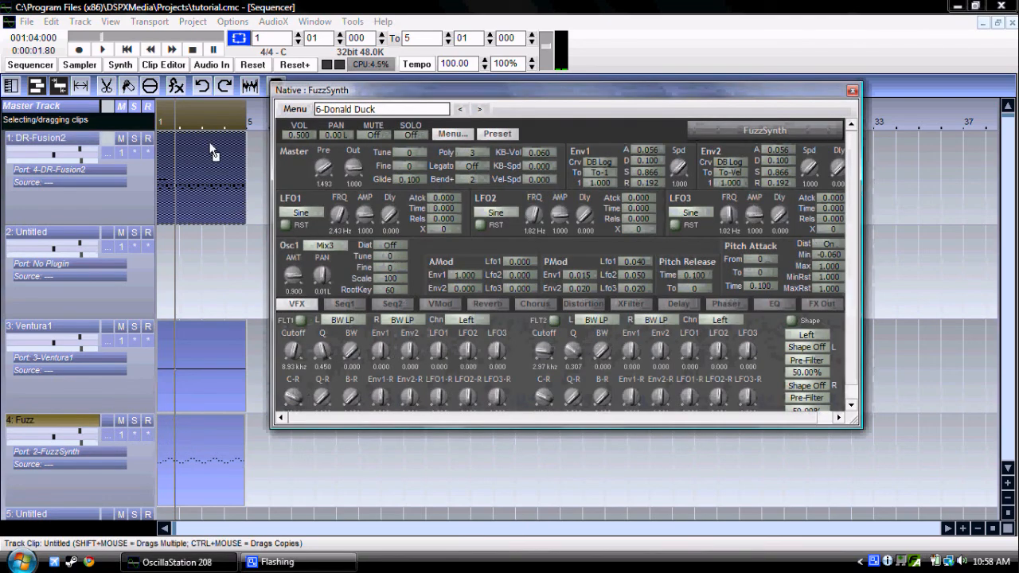
pyautogui.click(127, 50)
pyautogui.click(104, 49)
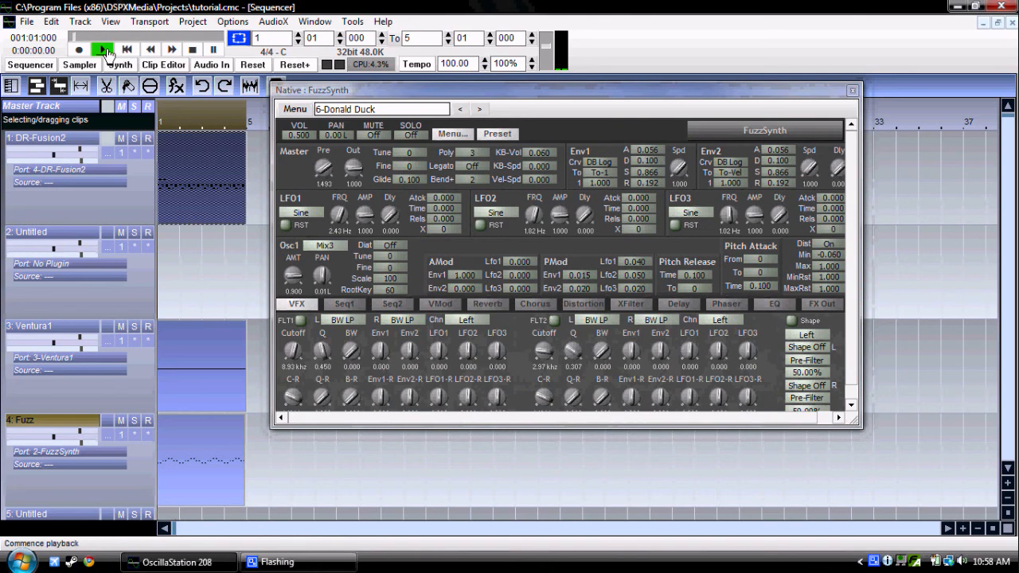
# Step: Enable FLT1 and FLT2 in FuzzSynth, lowering FLT1's cutoff to about 2.37 kHz and reducing FLT2's cutoff
pyautogui.click(300, 320)
pyautogui.moveTo(295, 347); pyautogui.dragTo(295, 347)
pyautogui.moveTo(543, 351); pyautogui.dragTo(541, 353)
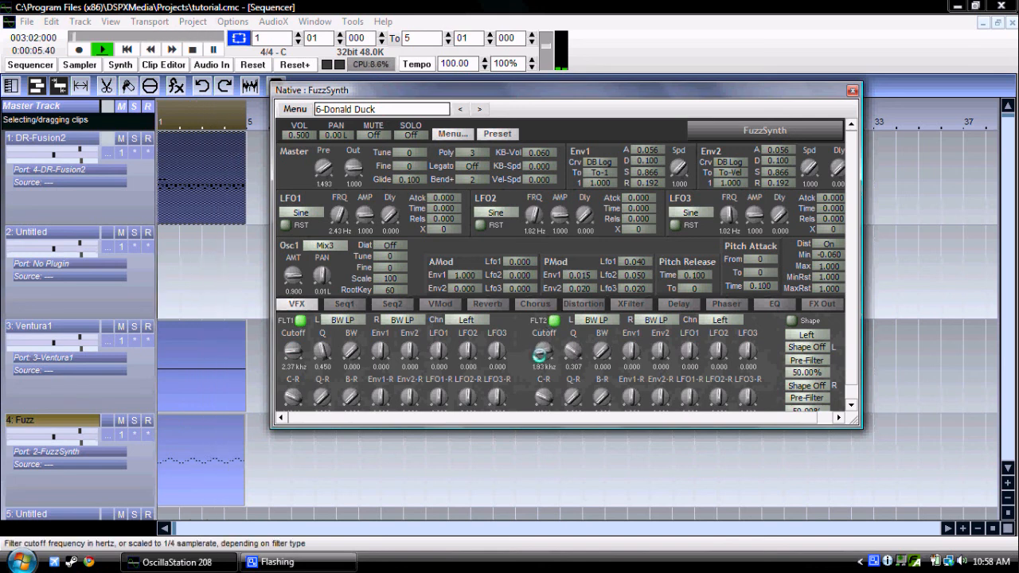
pyautogui.moveTo(540, 355); pyautogui.dragTo(540, 357)
# Step: Turn on FuzzSynth's phaser and try its presets during playback, choosing Medium Sweep
pyautogui.click(723, 305)
pyautogui.click(339, 320)
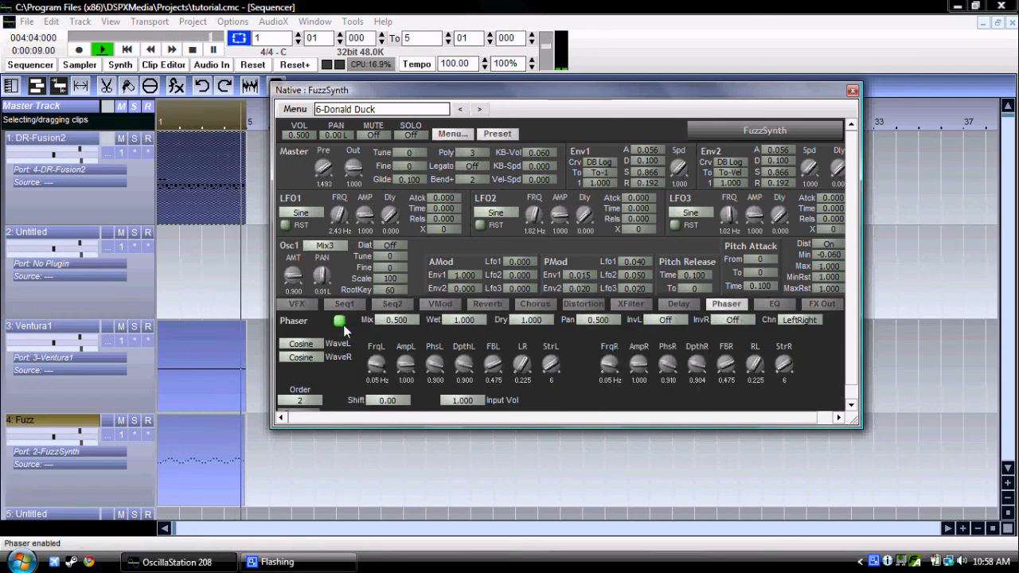
pyautogui.click(311, 411)
pyautogui.click(356, 200)
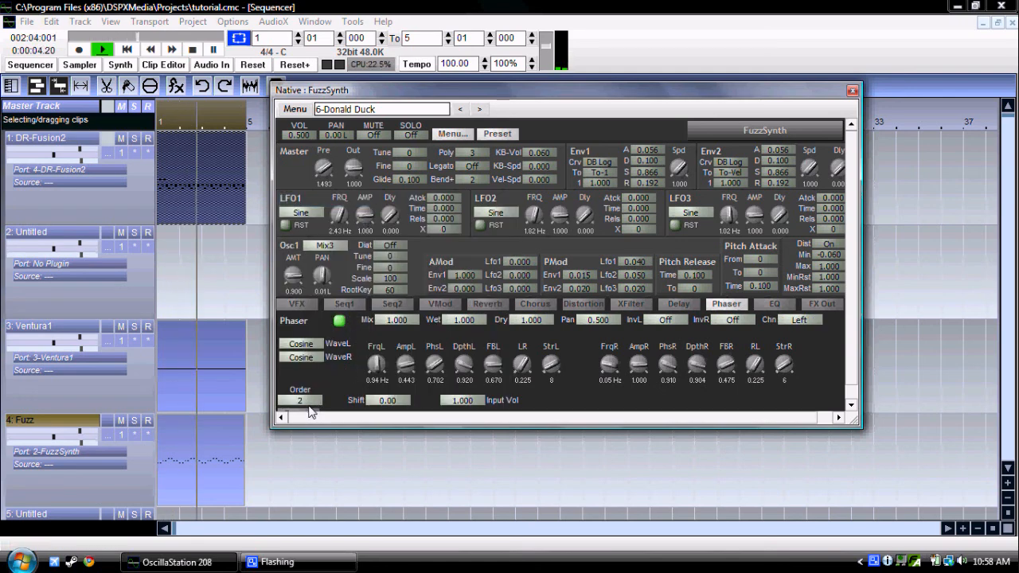
pyautogui.click(309, 412)
pyautogui.click(369, 229)
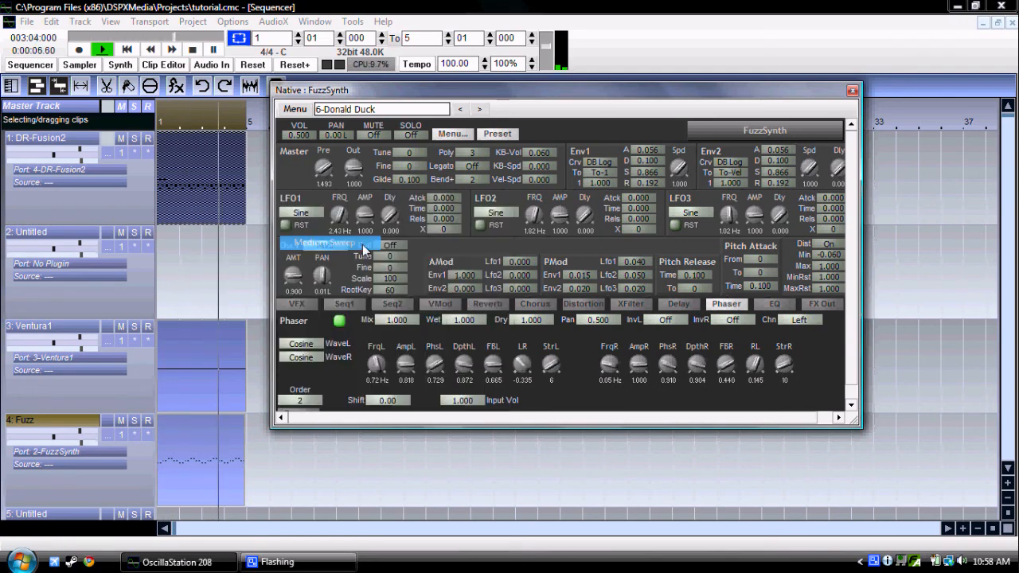